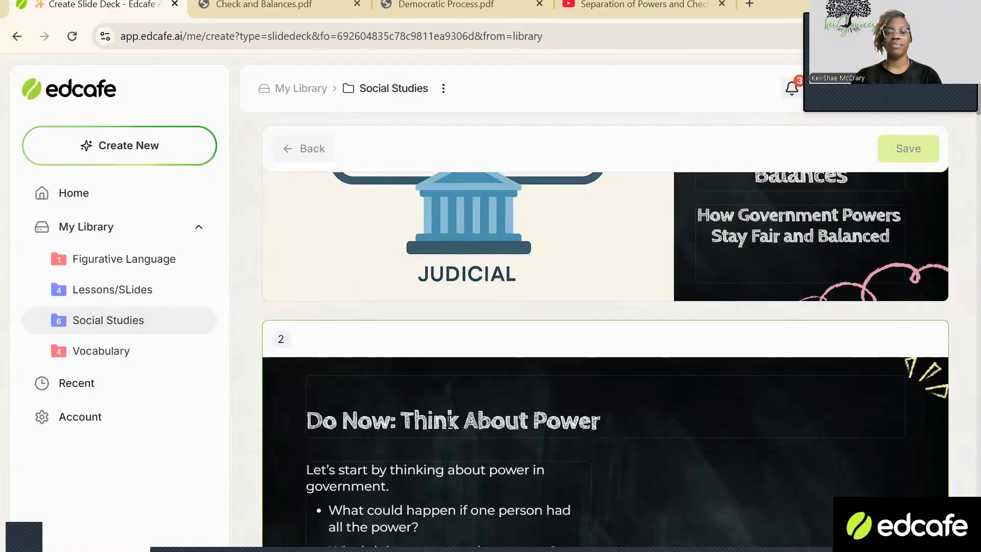
Review the generated slides from the Do Now activity through the Judicial Branch, checking their text and images.
scroll(499, 385, down, 5)
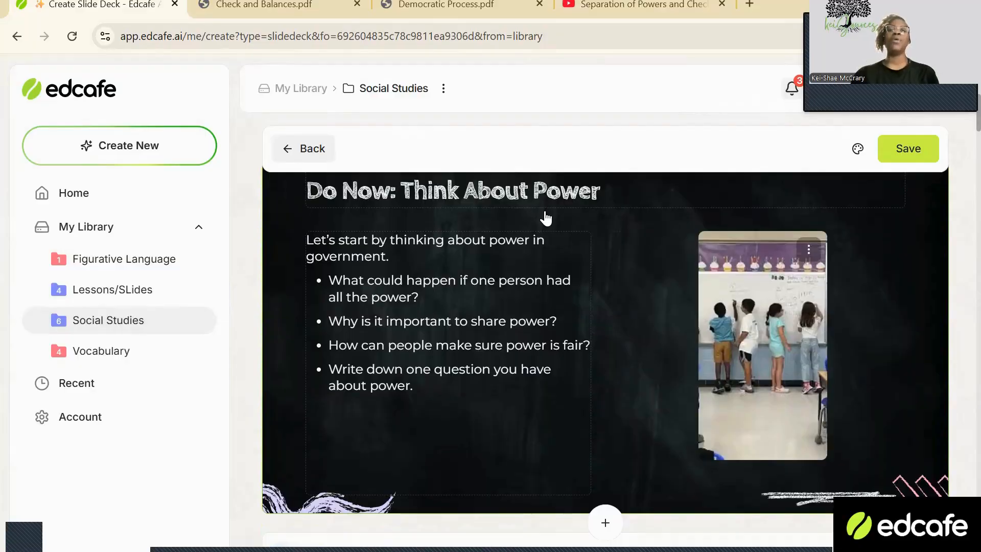
scroll(491, 271, down, 10)
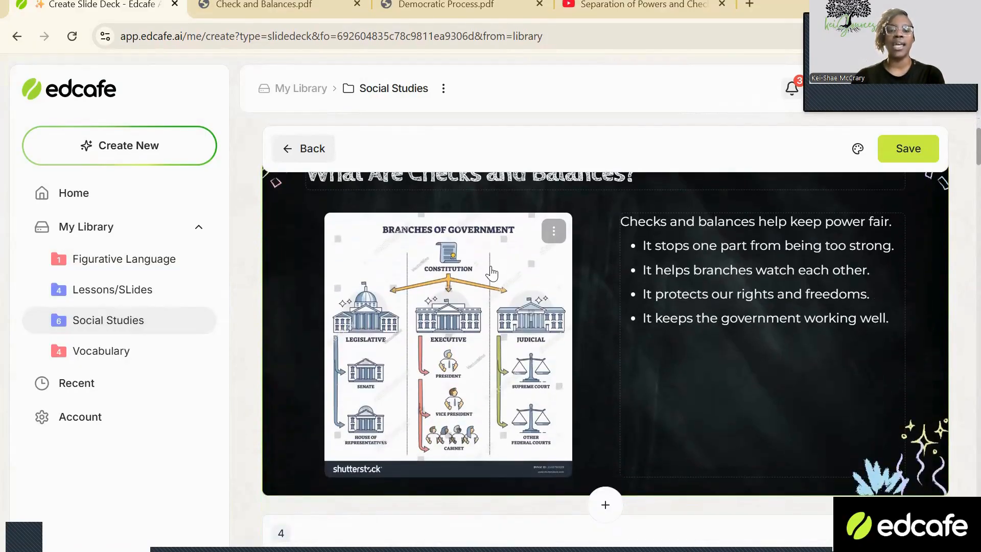
scroll(491, 273, down, 6)
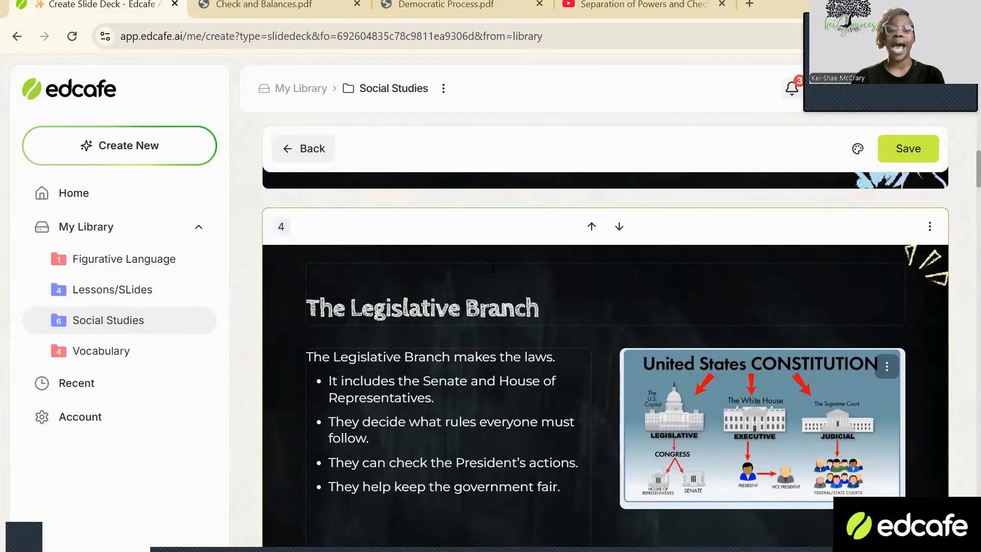
scroll(493, 265, down, 3)
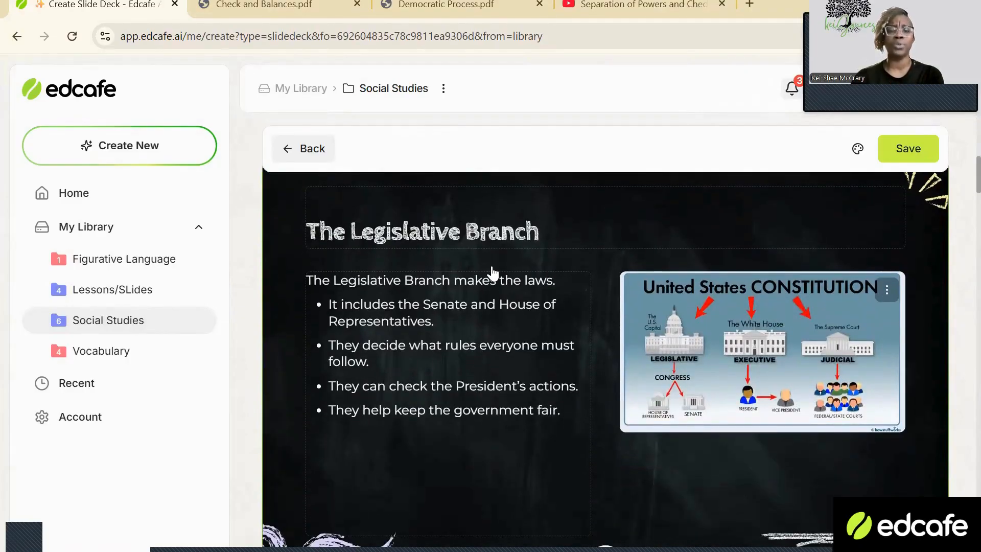
scroll(492, 274, down, 5)
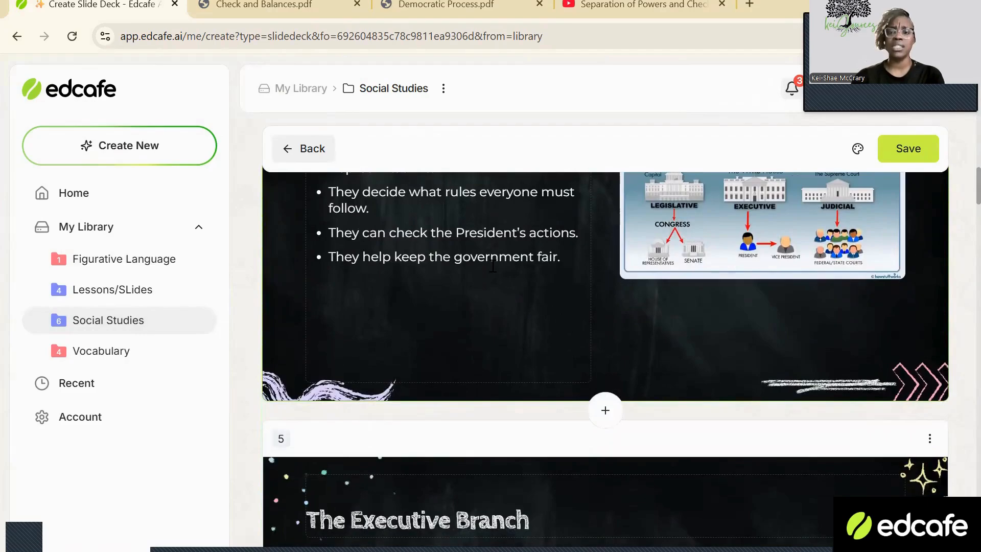
scroll(492, 266, down, 5)
scroll(494, 270, down, 7)
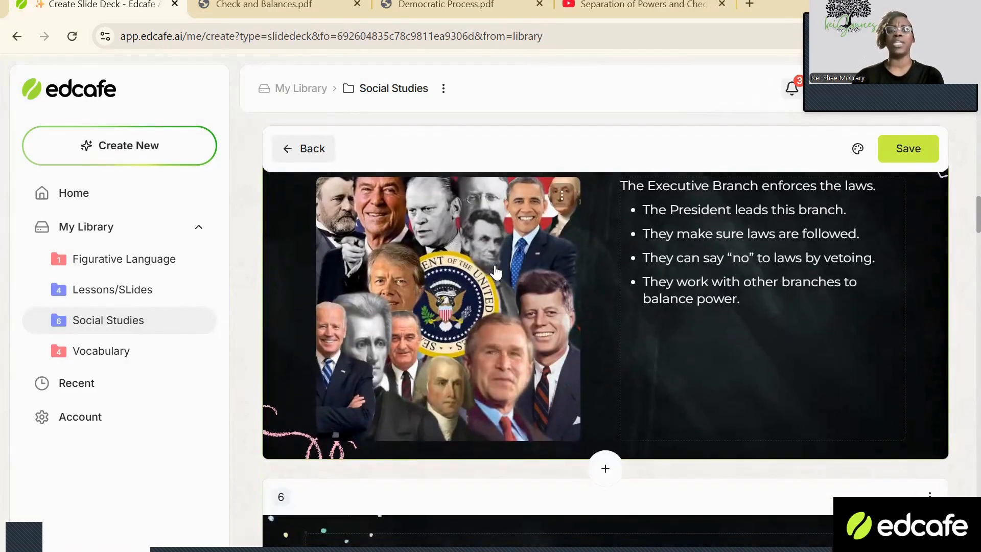
scroll(645, 313, up, 5)
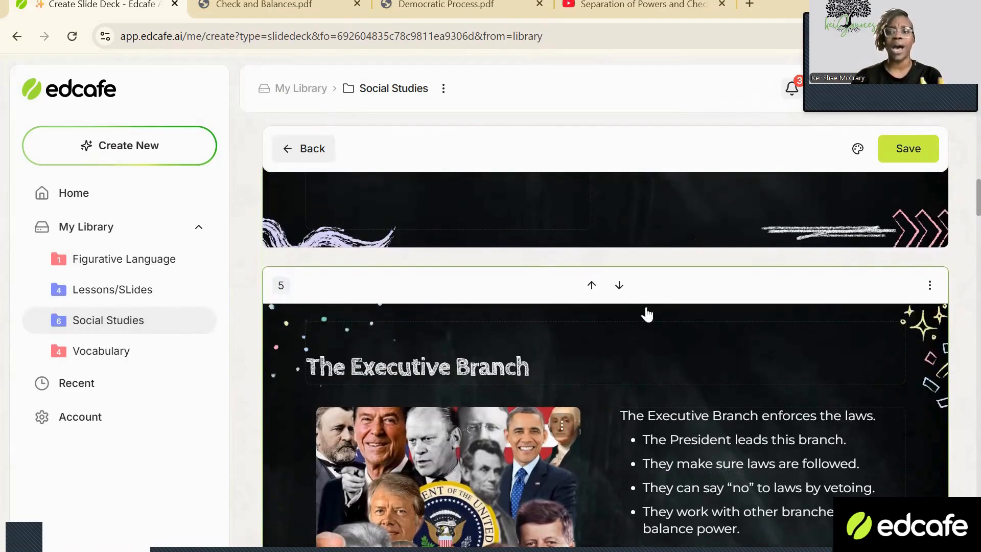
scroll(710, 322, down, 9)
scroll(702, 341, down, 1)
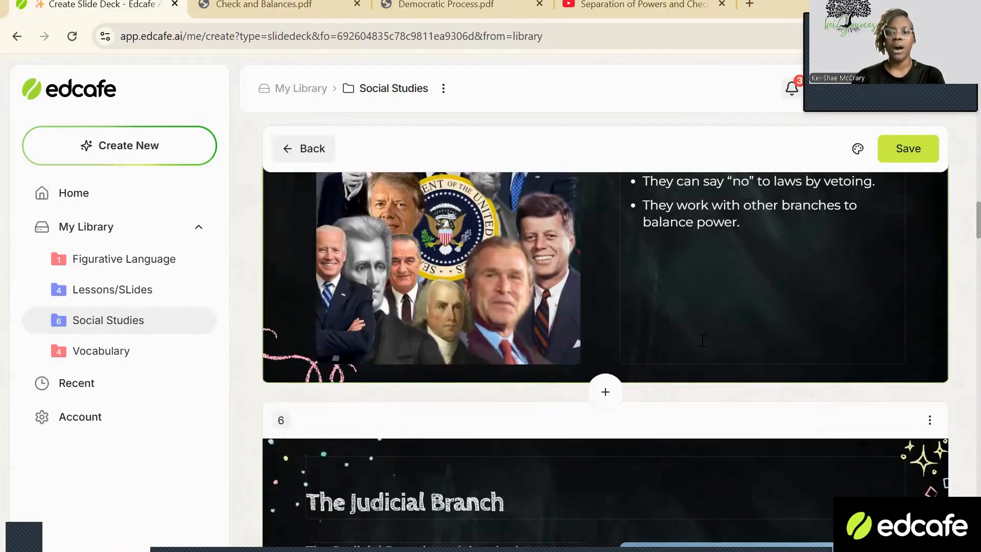
scroll(766, 347, up, 12)
scroll(835, 350, down, 8)
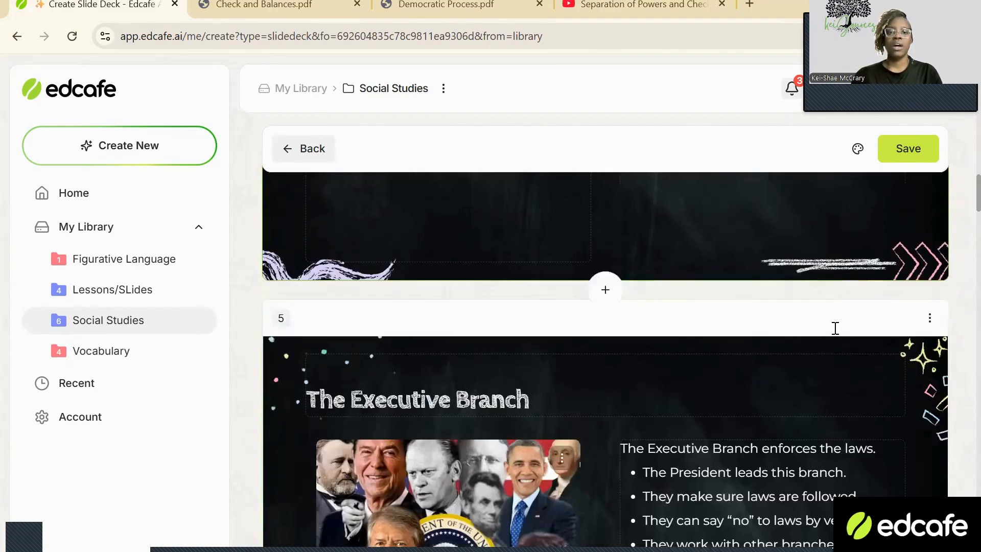
scroll(902, 254, up, 1)
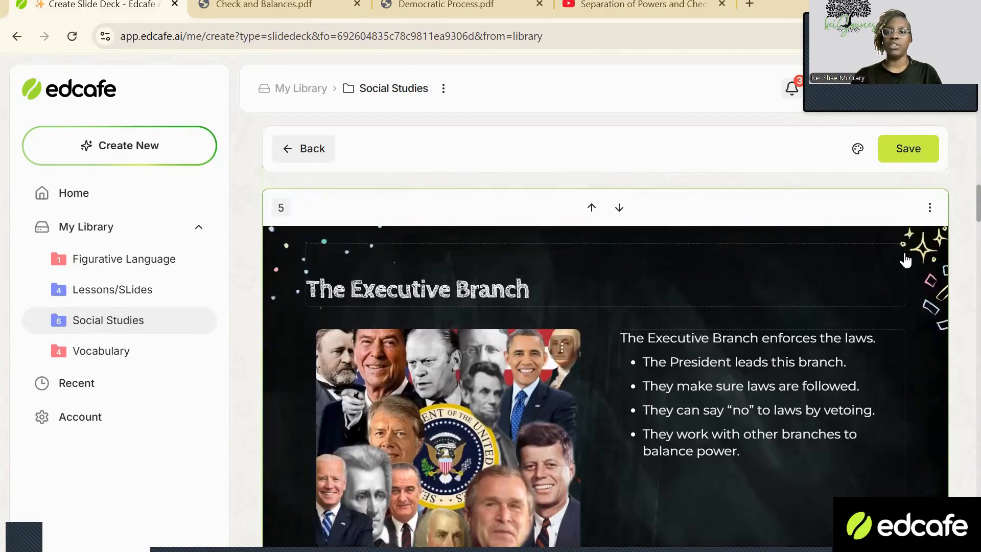
scroll(902, 254, down, 8)
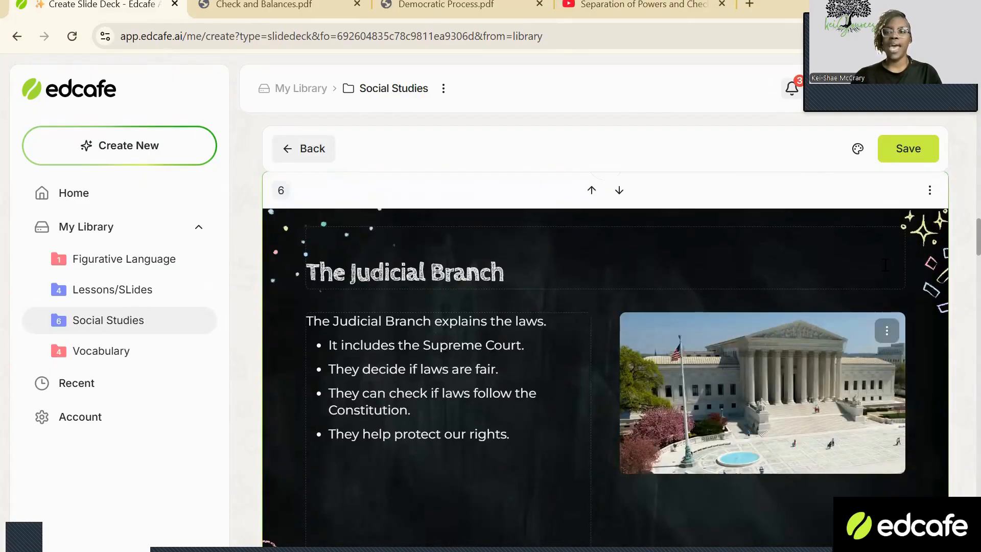
Generate an additional slide after the Judicial Branch slide with the instructions "Judicial Justices name them".
scroll(746, 329, down, 5)
click(593, 381)
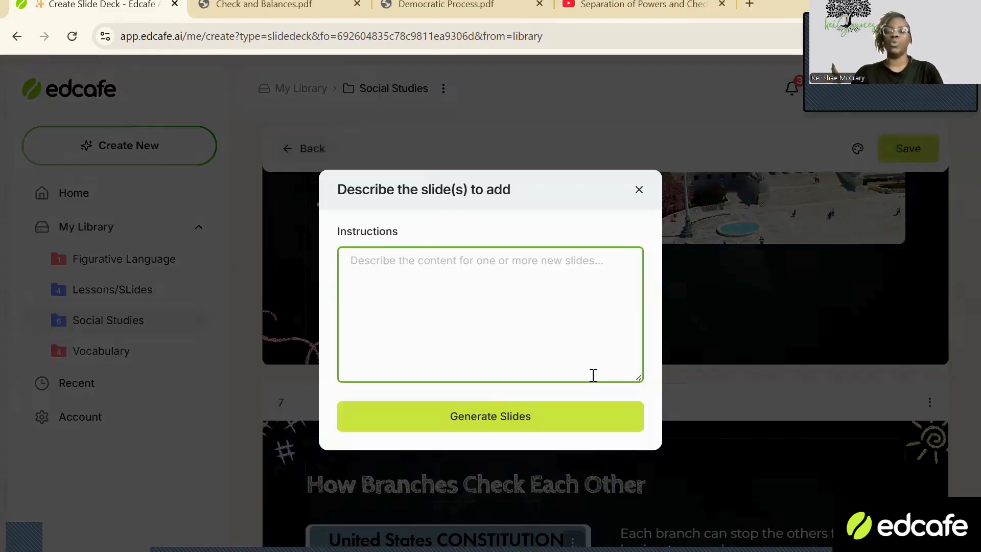
text(Judicial Justice)
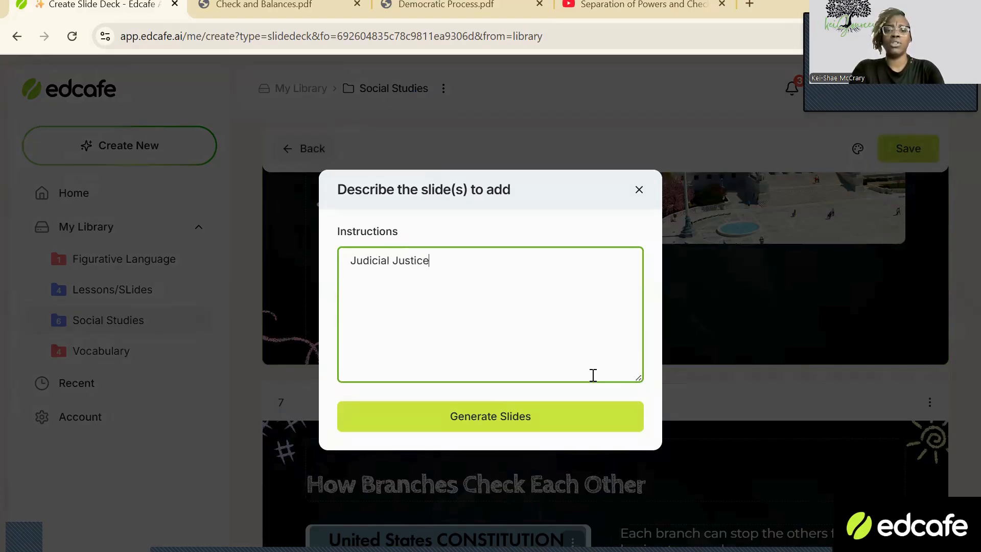
text(s name them)
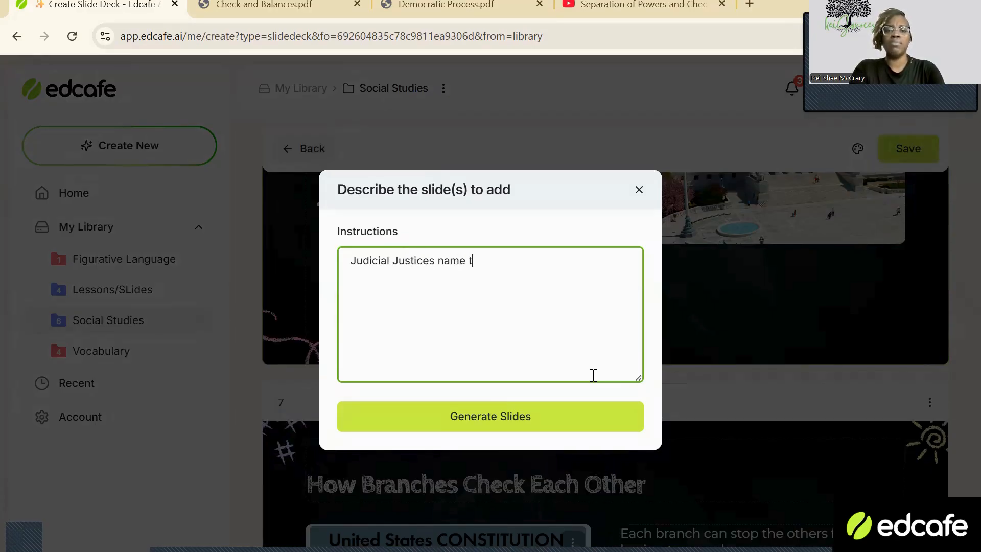
key(Return)
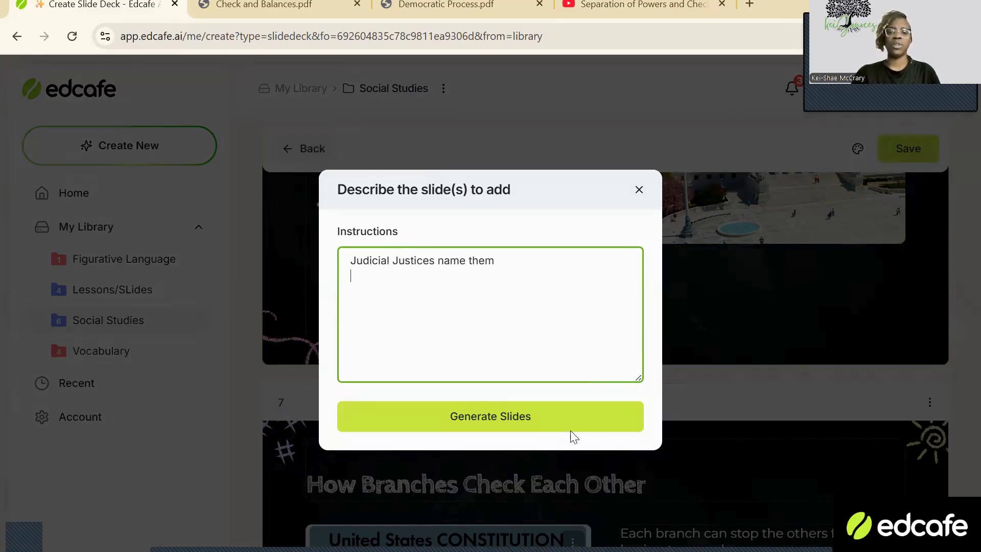
click(571, 427)
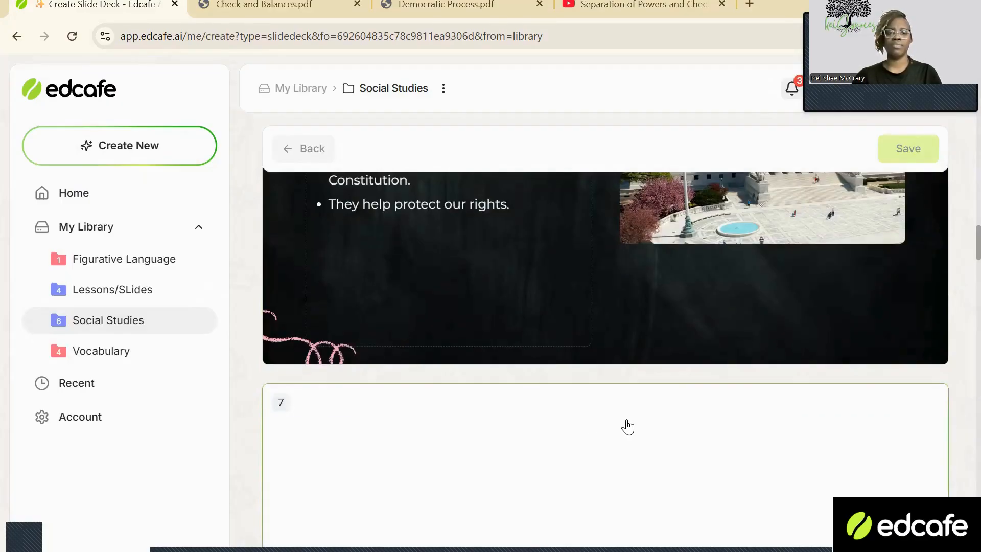
Replace the image on the Supreme Court justices slide with the portrait of a single smiling justice in a beaded collar.
scroll(631, 378, down, 3)
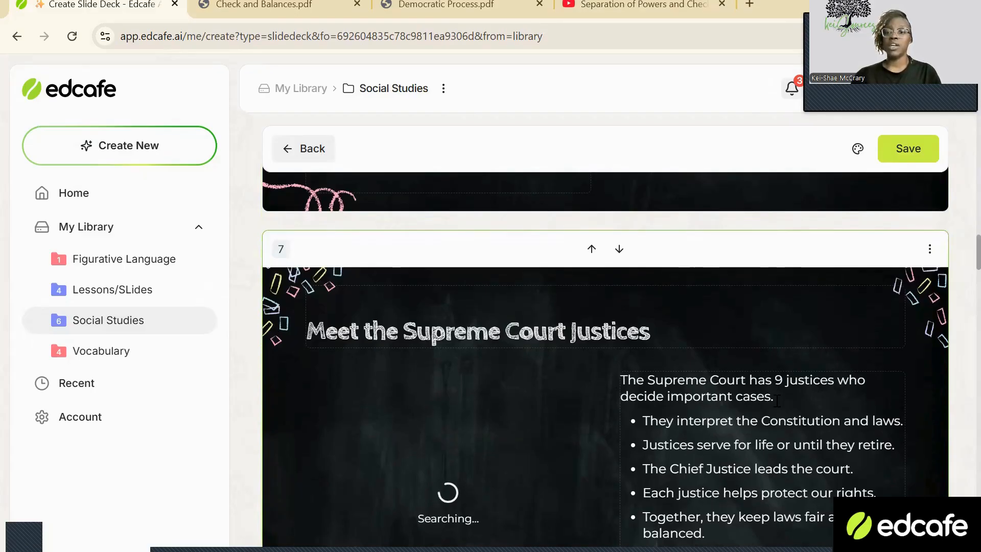
scroll(779, 400, down, 3)
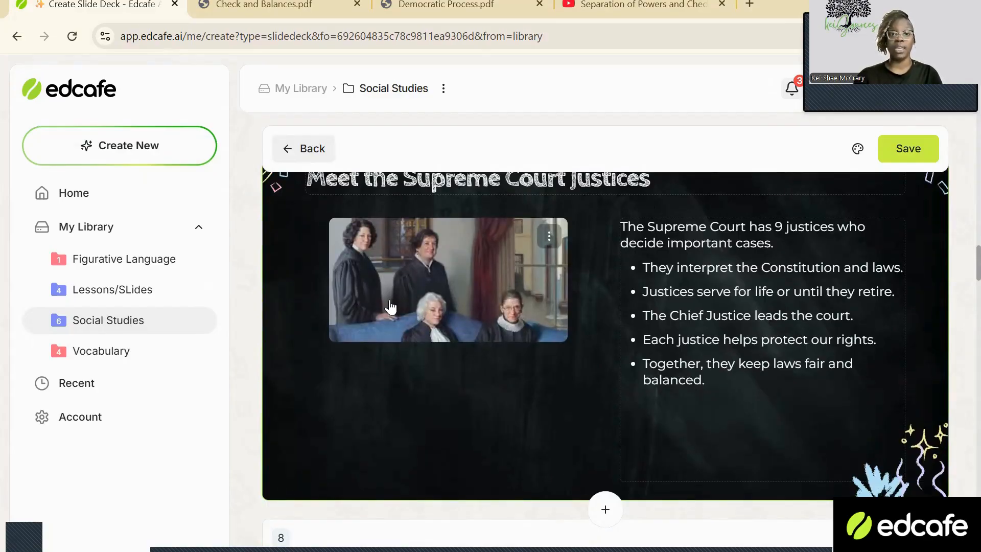
click(549, 237)
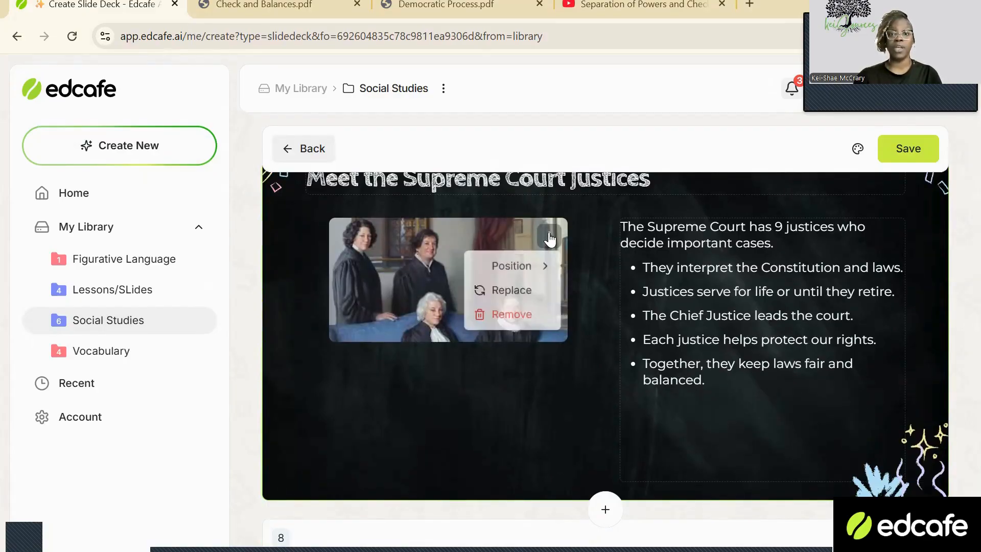
click(497, 292)
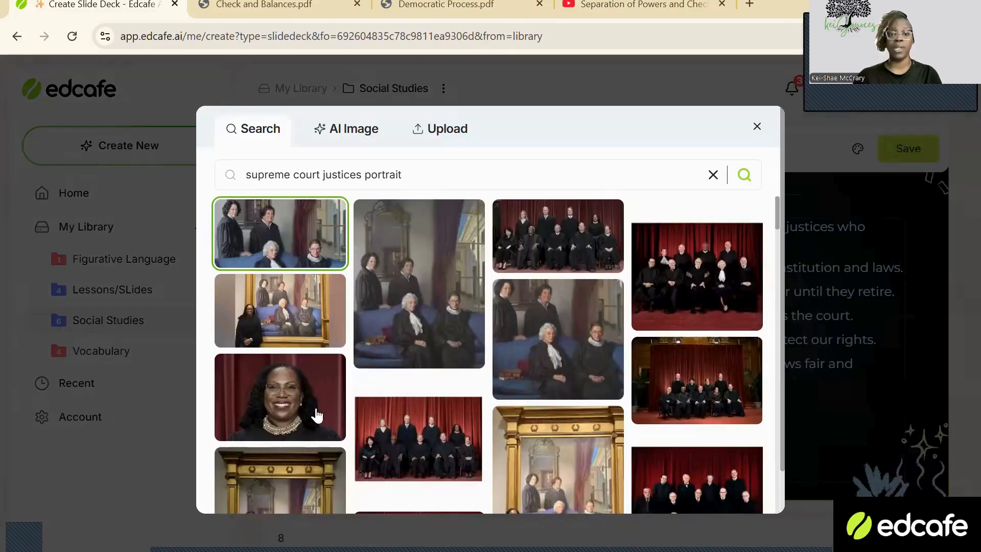
click(314, 405)
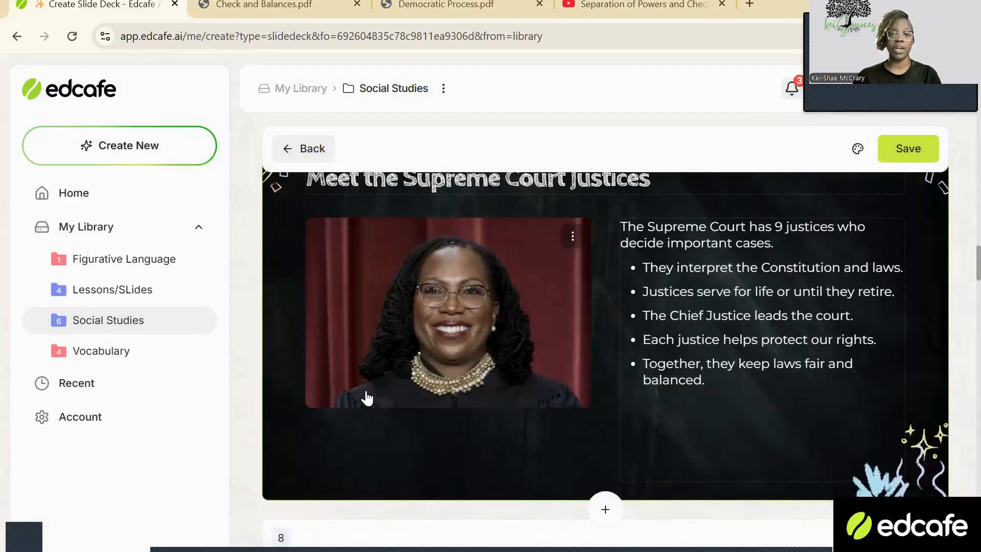
Remove the image from the Supreme Court justices slide and delete that slide from the deck.
click(570, 237)
click(503, 315)
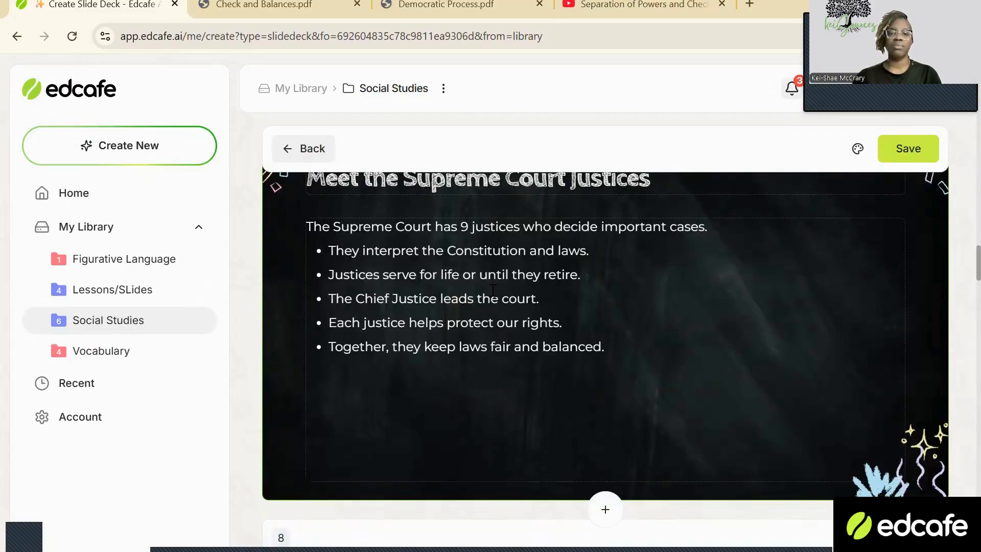
scroll(843, 230, up, 3)
click(930, 249)
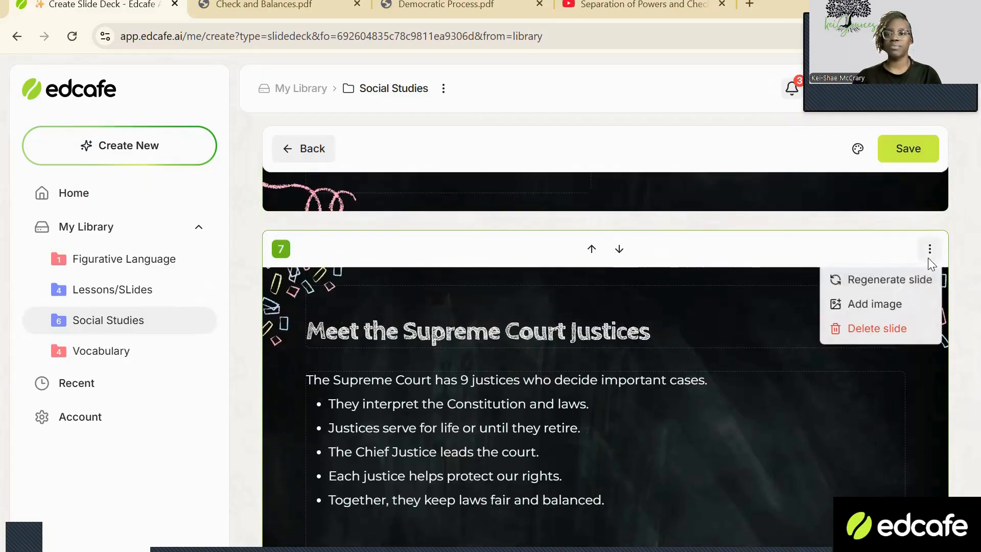
click(863, 329)
Save the slide deck as "Checks and Balances Slide Deck" with its content visibility set to Private.
scroll(834, 325, down, 10)
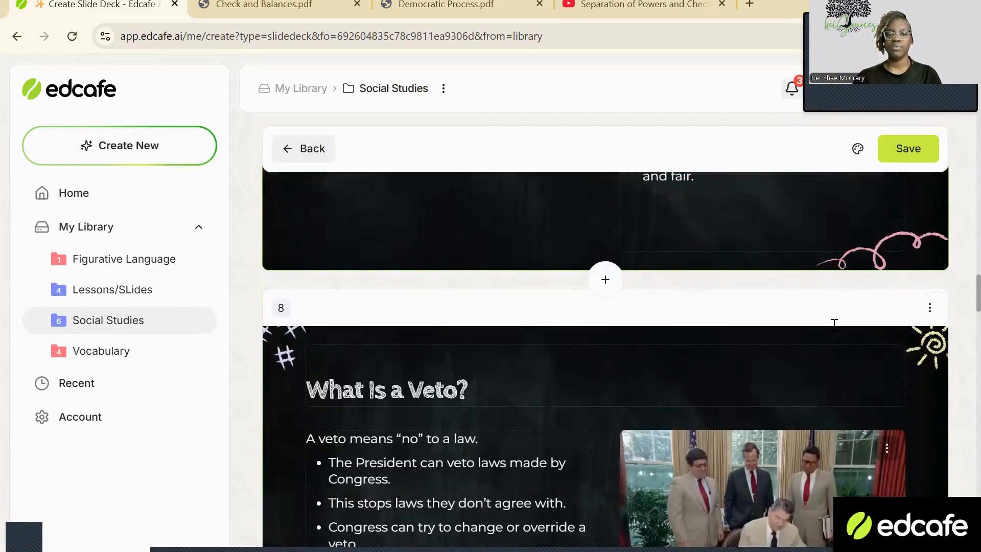
scroll(834, 325, down, 10)
scroll(376, 158, up, 15)
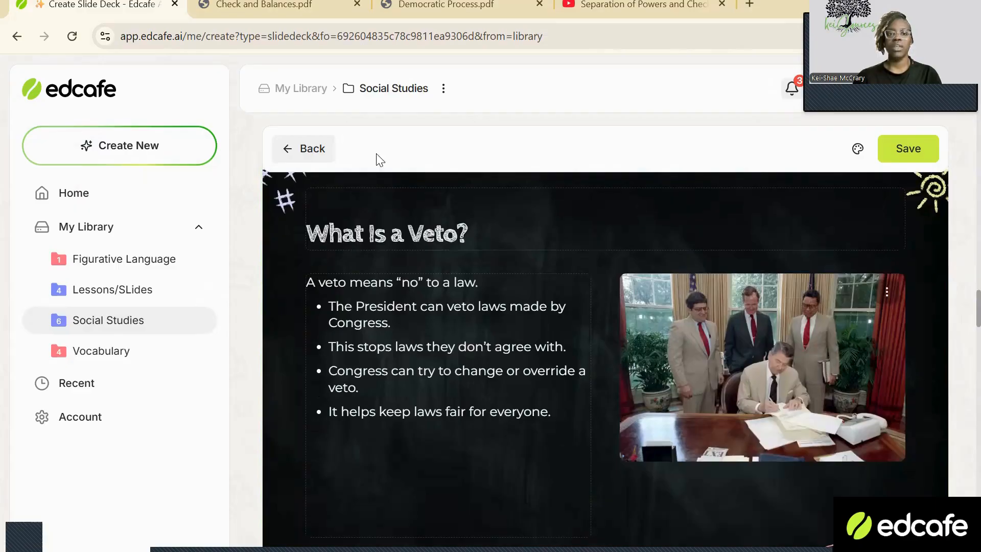
click(908, 149)
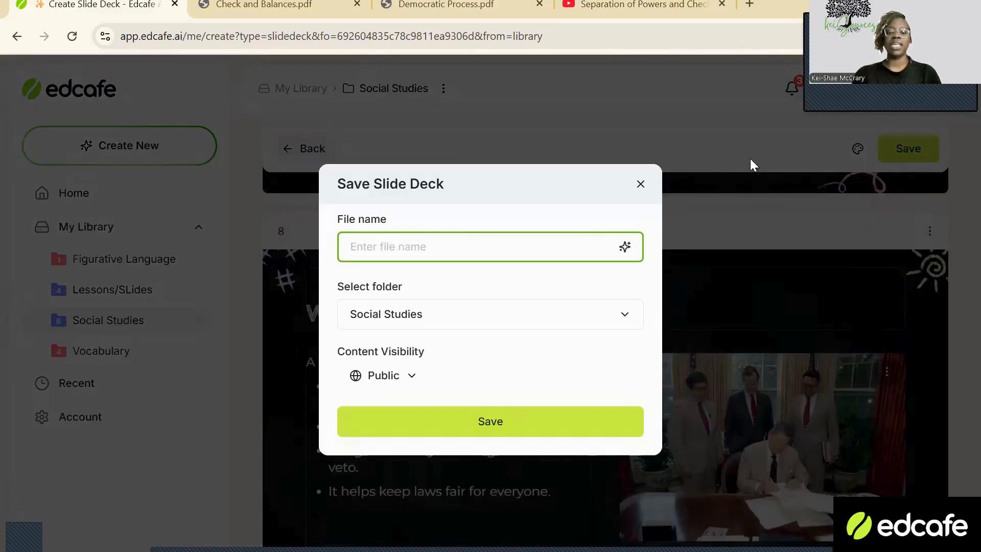
text(Check)
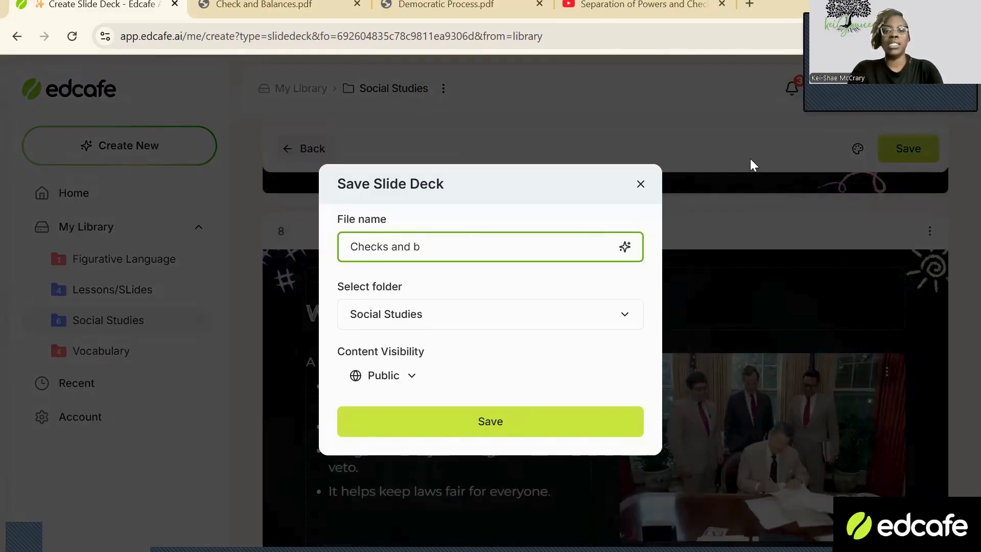
text(s and Balances)
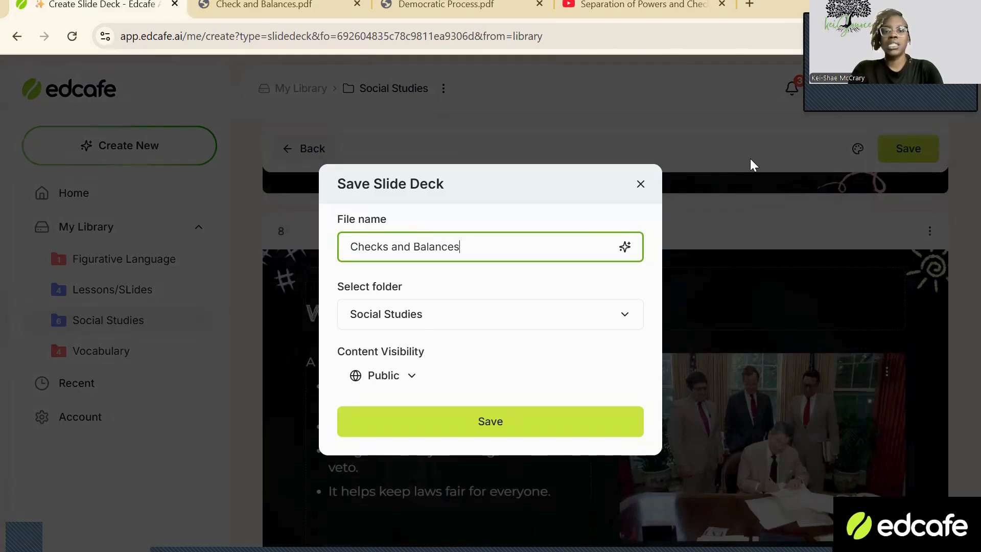
text( Slide Deck)
click(409, 382)
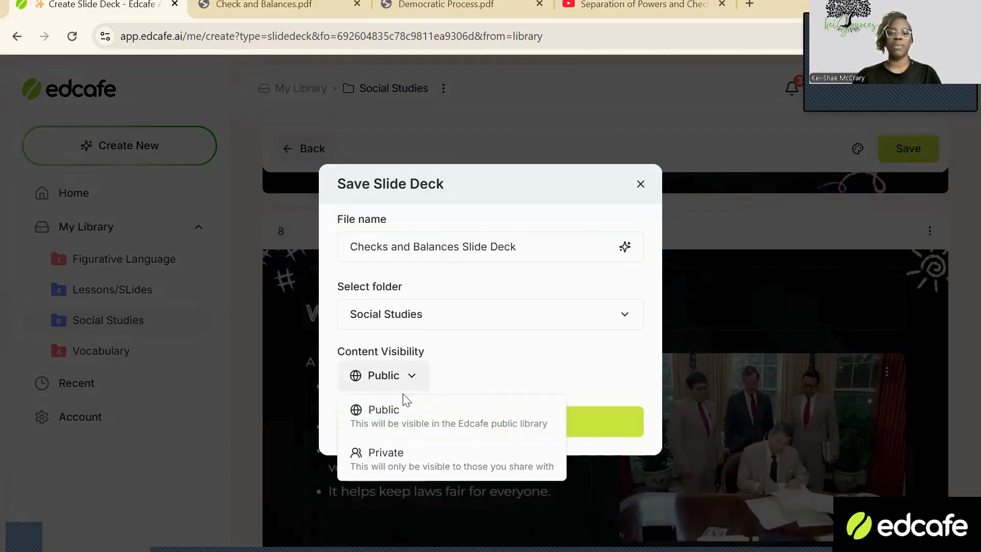
click(385, 453)
click(465, 416)
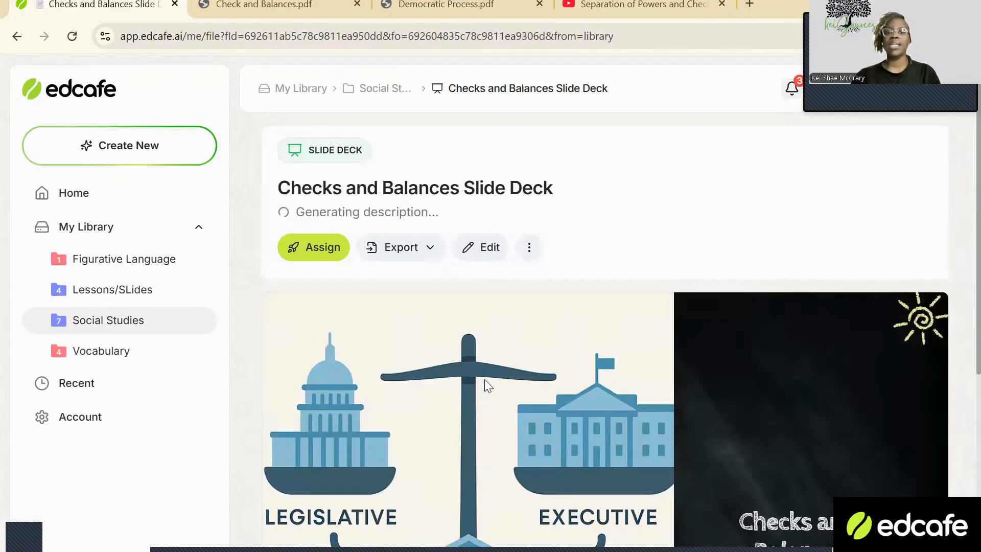
Start a new reading activity in the Social Studies folder with the topic "Checks and balances".
click(203, 161)
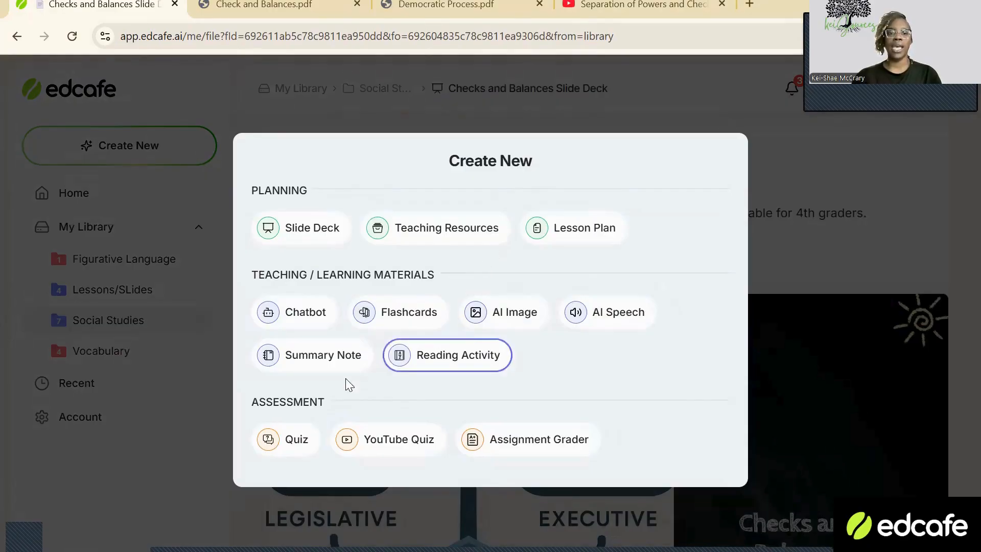
click(464, 355)
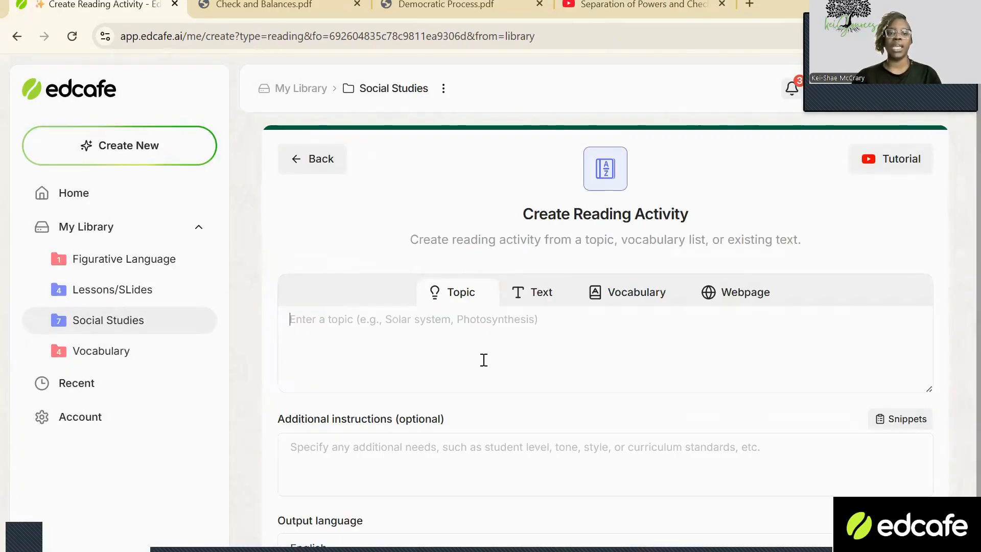
text(Checks)
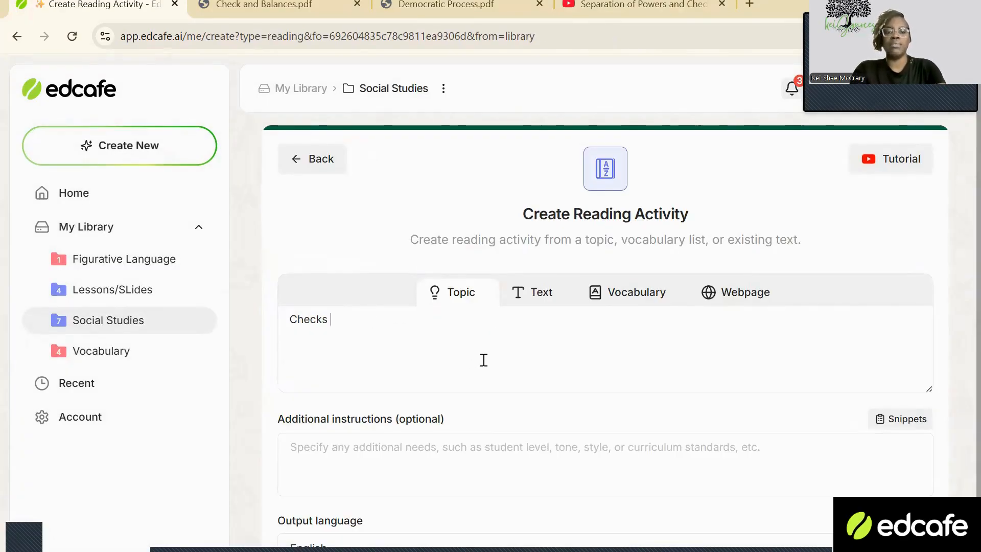
text( and balances)
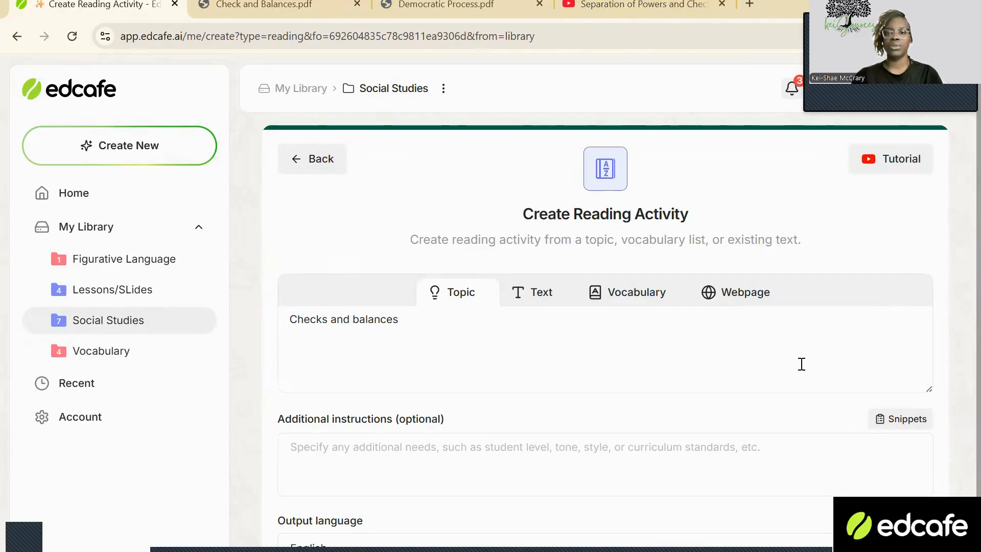
Add the instructions "4th grade bold vocabulary", keep the output language English, and generate the reading activity.
click(492, 451)
scroll(491, 451, down, 1)
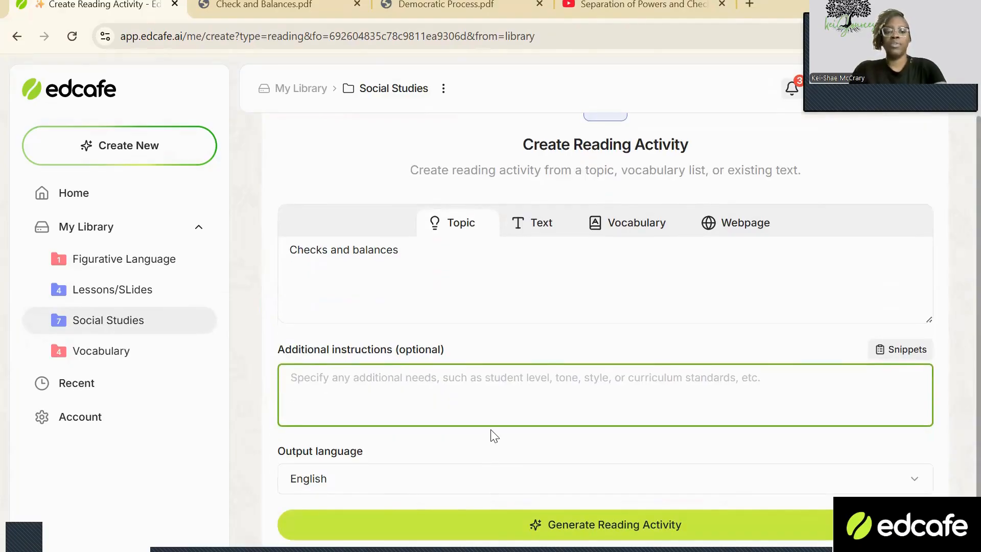
text(4th grade  bold vocabulary)
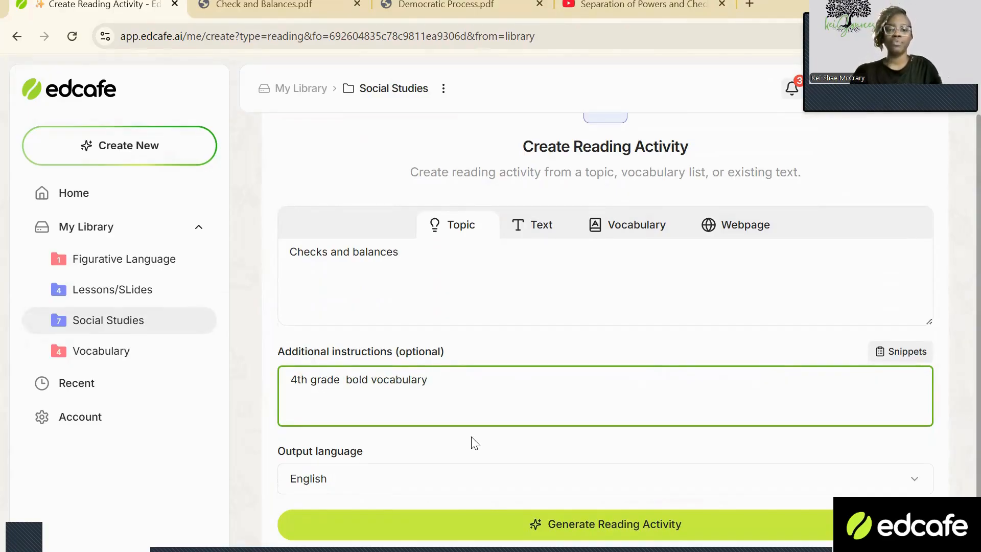
click(443, 501)
click(452, 489)
scroll(423, 333, down, 5)
scroll(419, 378, up, 5)
click(255, 495)
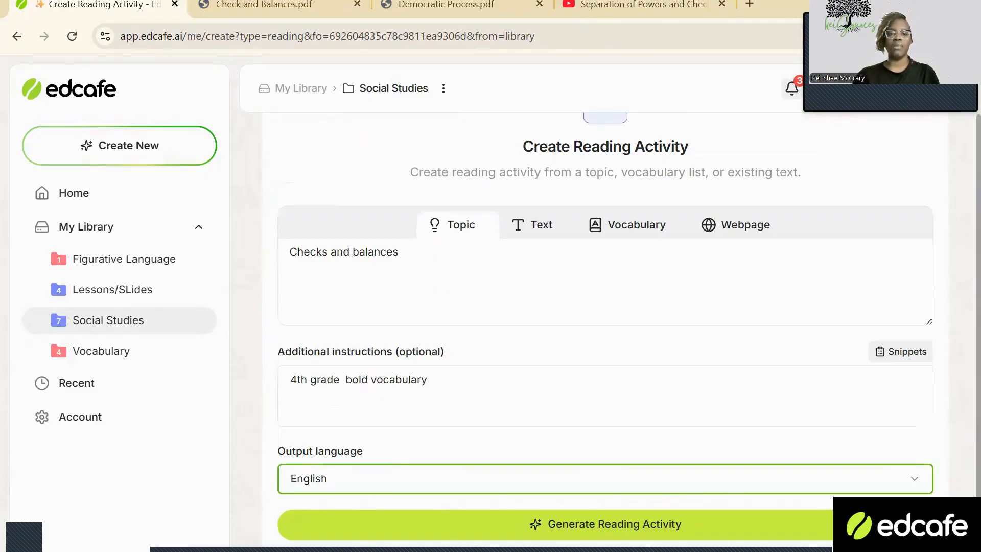
click(490, 529)
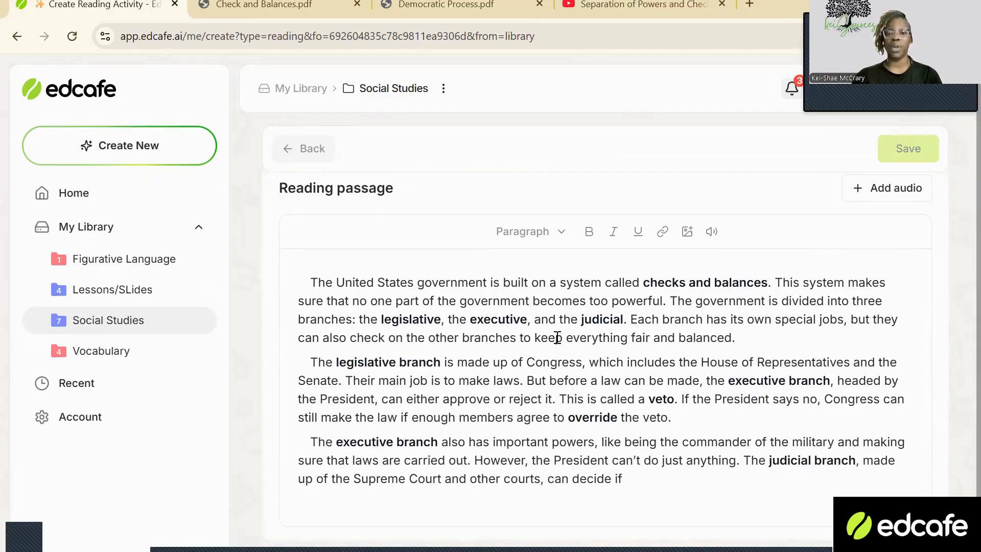
Generate audio for the reading passage with the United Kingdom voice James and play a short preview of it.
scroll(816, 292, up, 1)
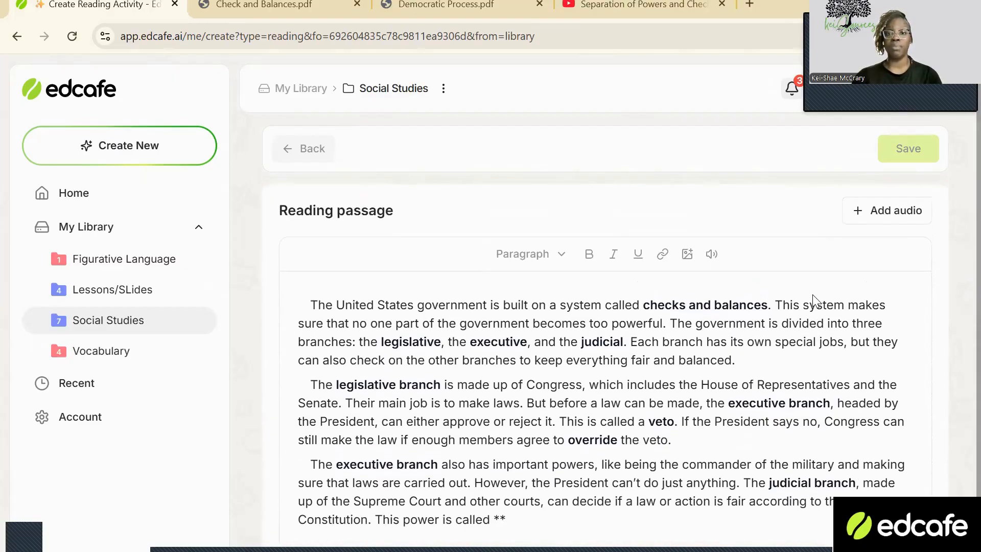
click(899, 210)
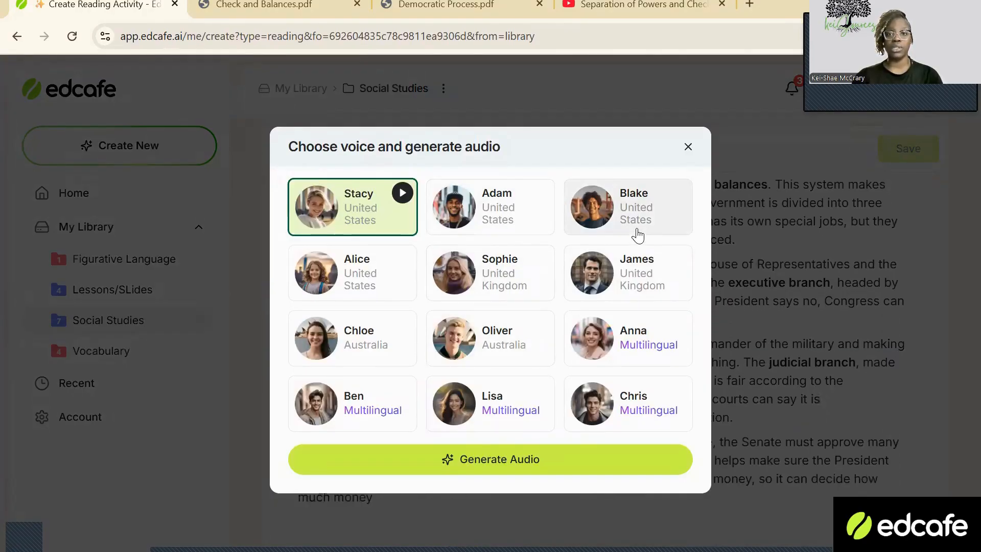
click(640, 273)
click(552, 463)
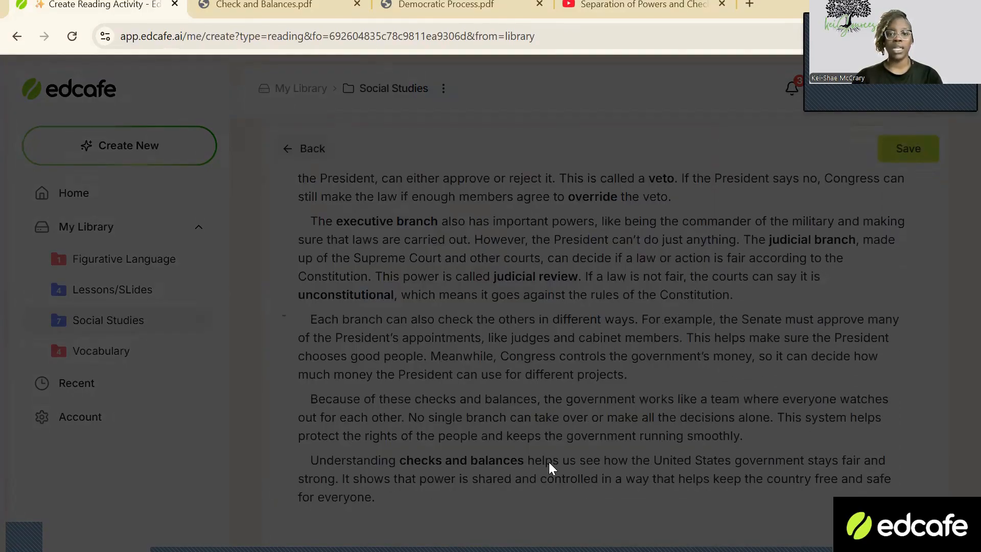
click(296, 258)
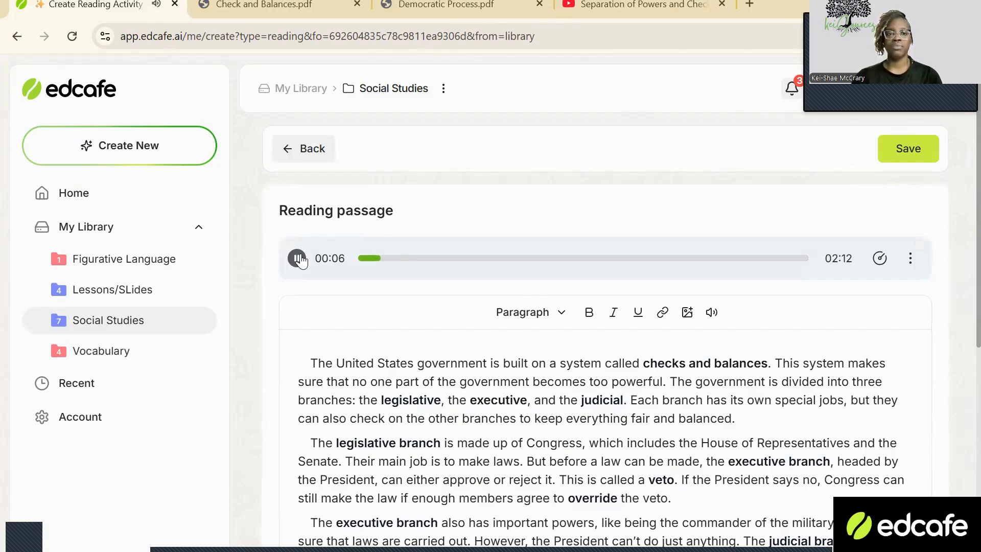
click(299, 259)
Add a vocabulary list to the reading activity below the passage.
scroll(269, 273, down, 7)
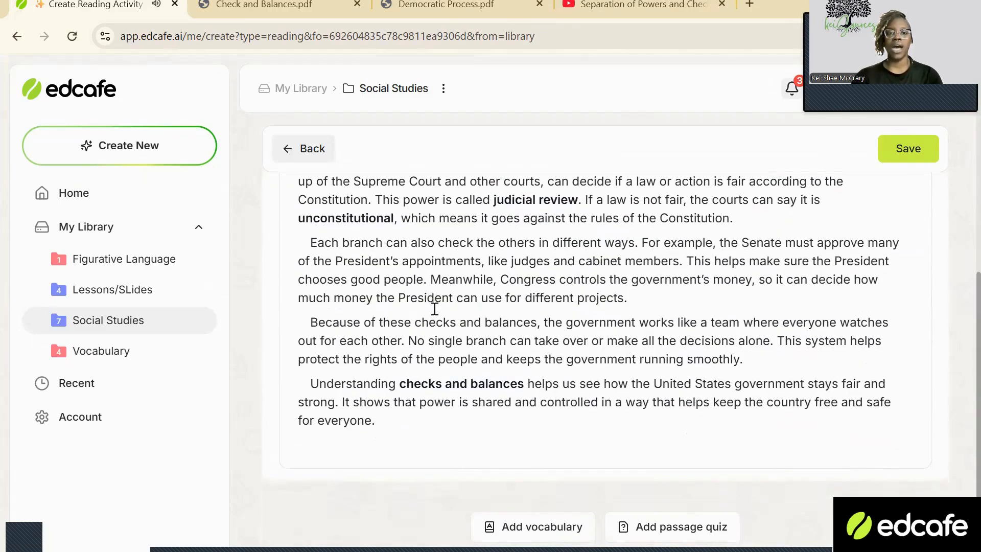
scroll(594, 339, up, 1)
scroll(594, 339, down, 3)
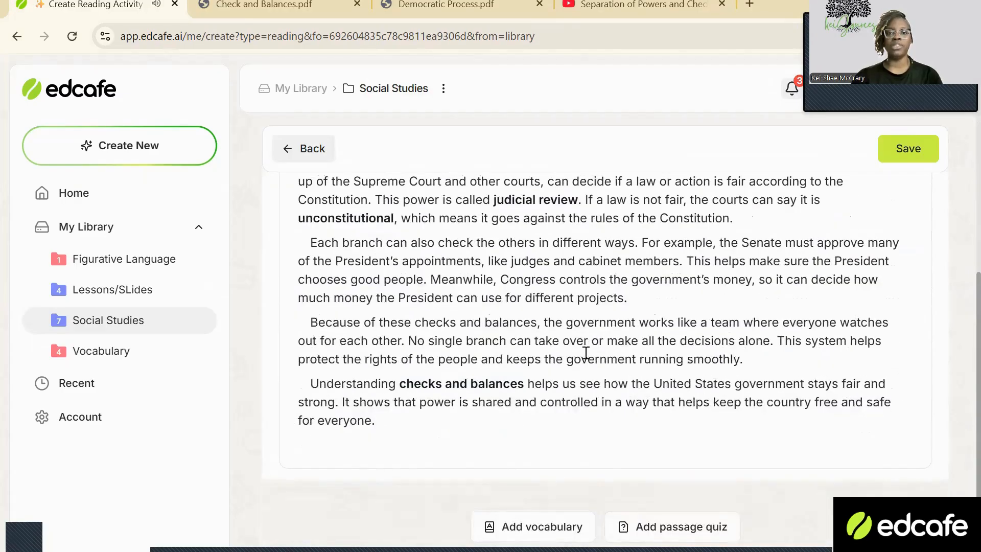
click(523, 526)
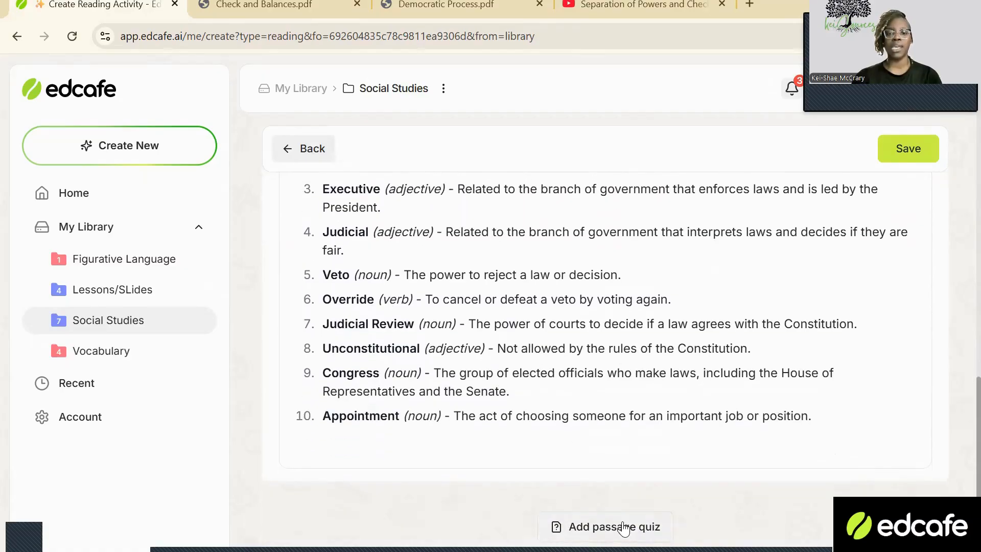
Generate a passage quiz with Mixed question types and an Automatic number of questions.
click(623, 528)
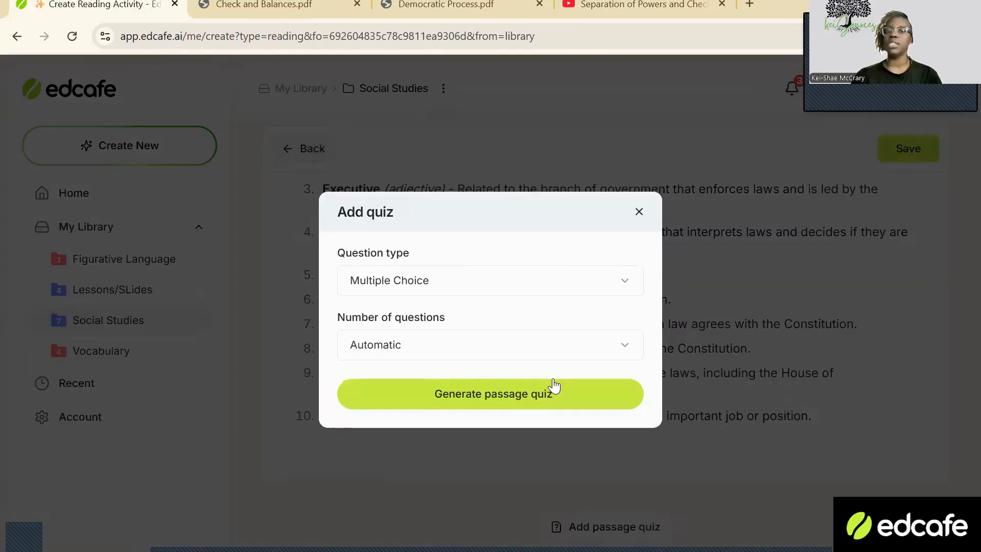
click(549, 289)
click(511, 364)
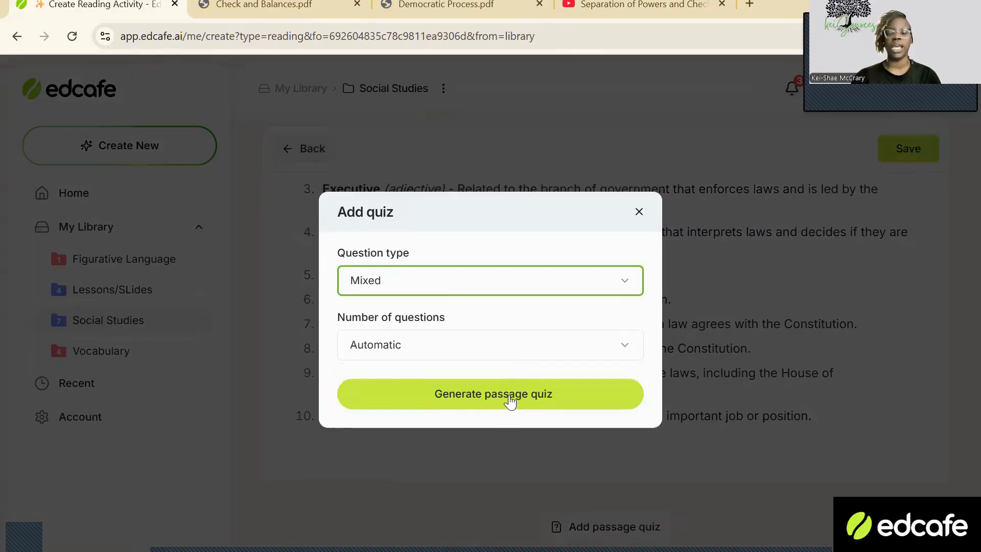
click(510, 401)
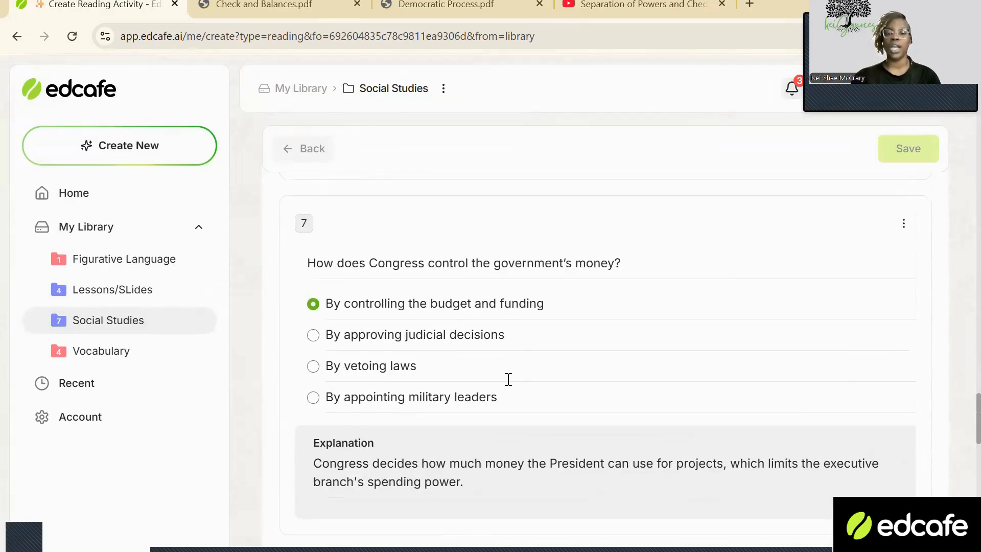
Review the generated quiz questions with their marked answers, explanations and suggested answers.
scroll(515, 376, up, 1)
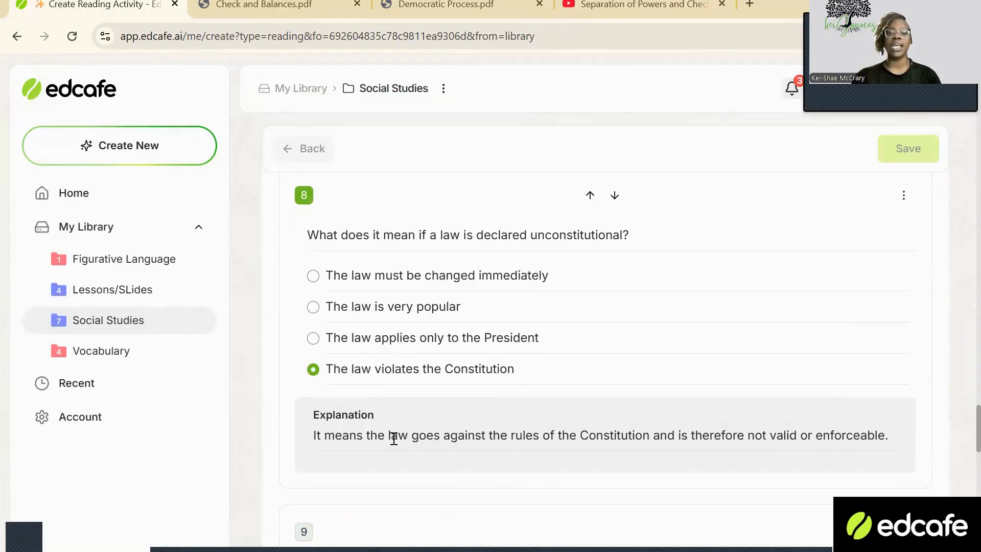
scroll(427, 423, down, 20)
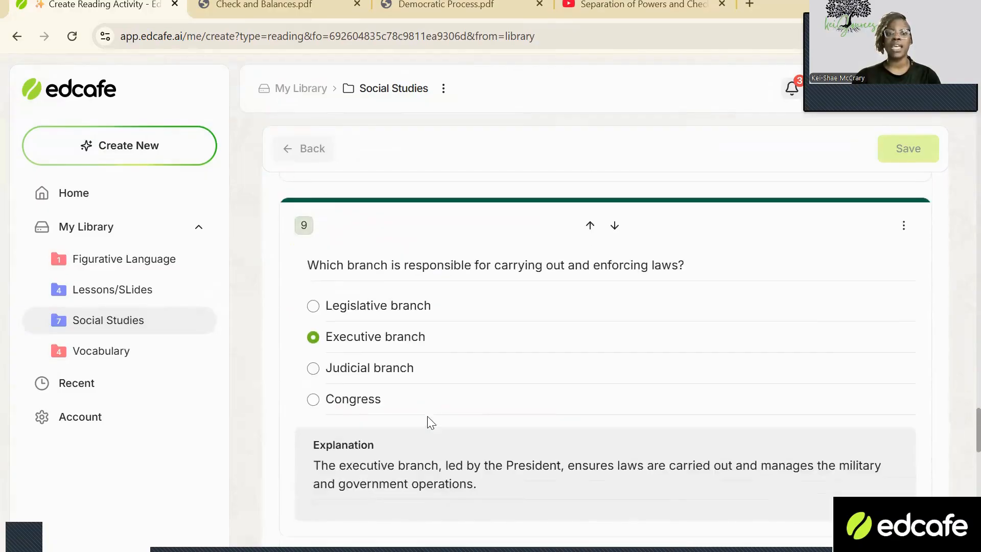
scroll(431, 416, up, 3)
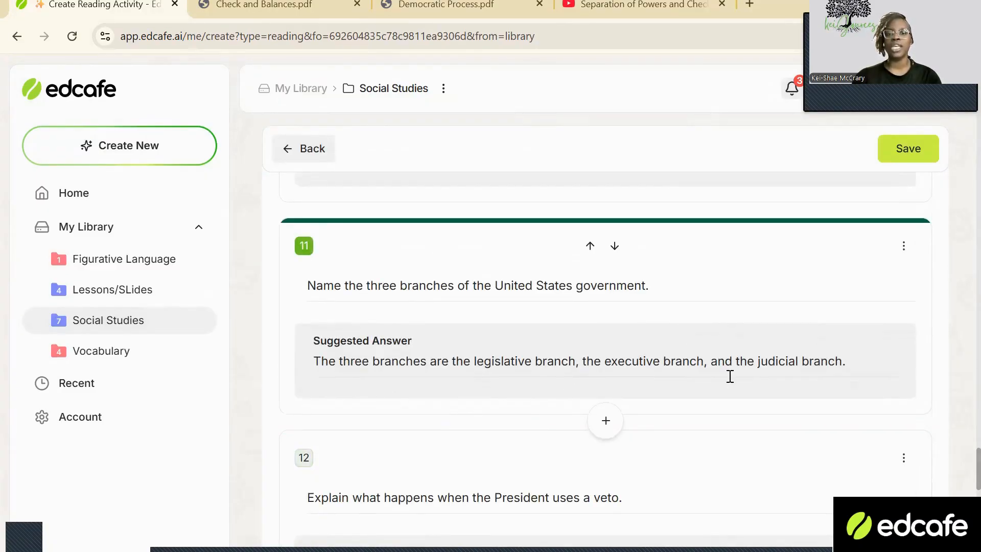
scroll(726, 378, down, 5)
scroll(721, 381, down, 15)
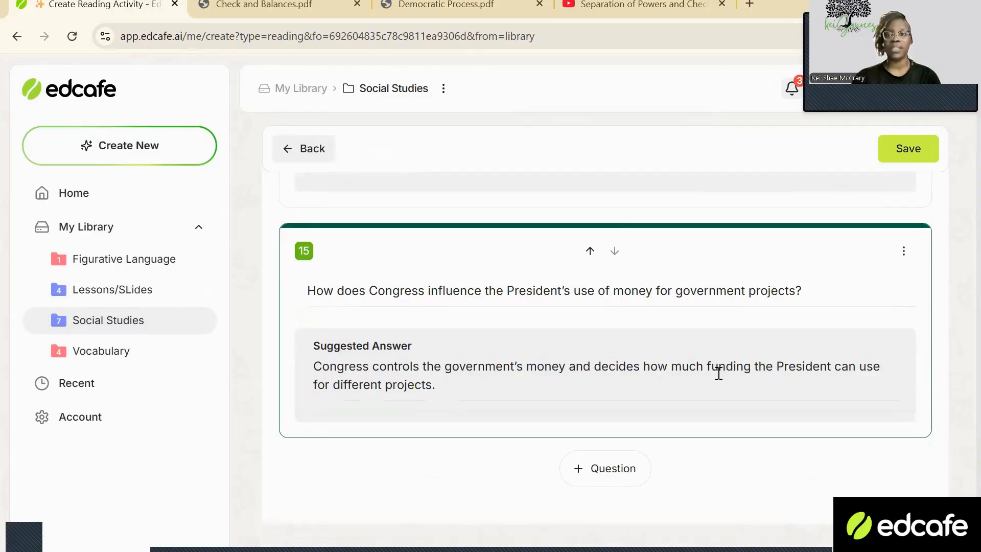
scroll(718, 373, up, 20)
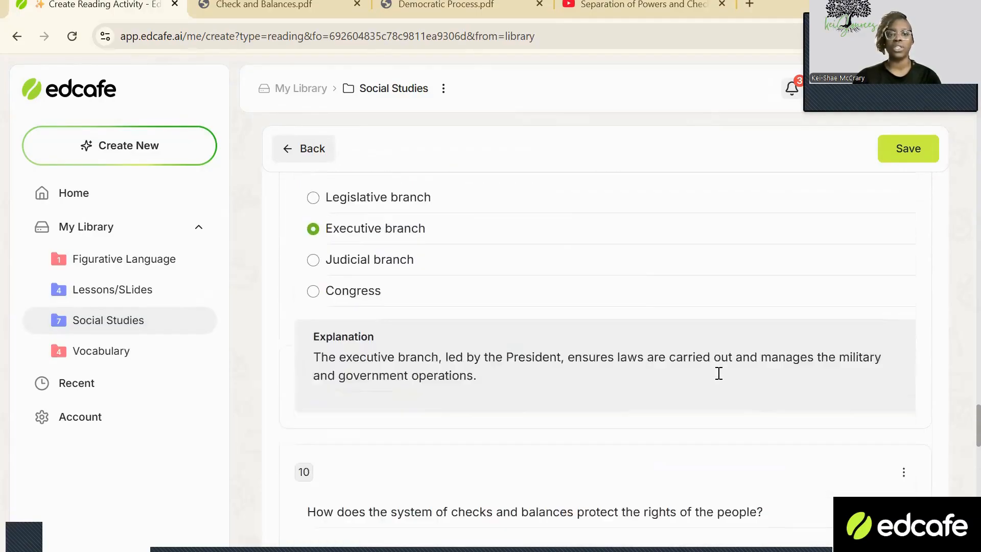
scroll(718, 373, up, 15)
Save the reading activity as "Checks and Balances" in the Social Studies folder with its content visibility set to Private.
click(901, 150)
text(Checks and Balances)
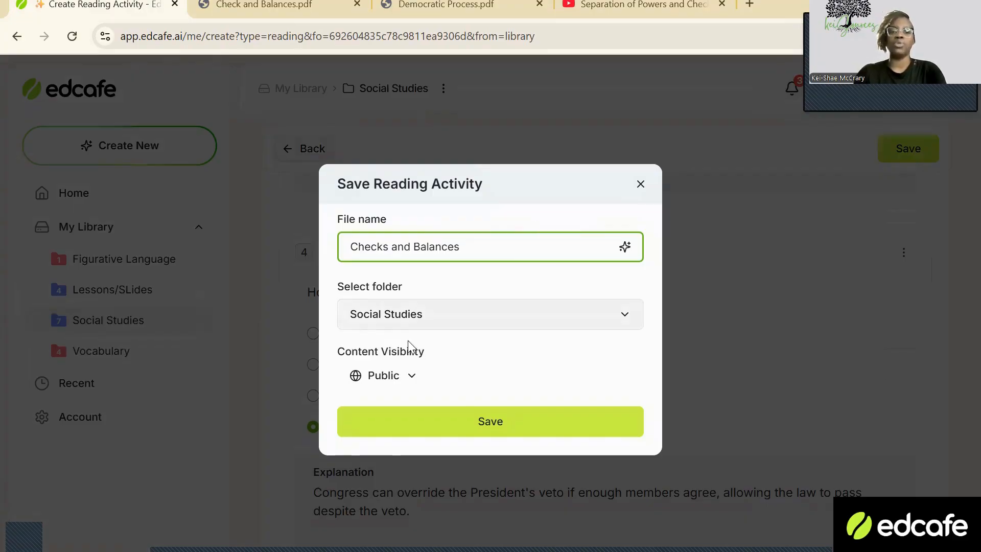
click(381, 376)
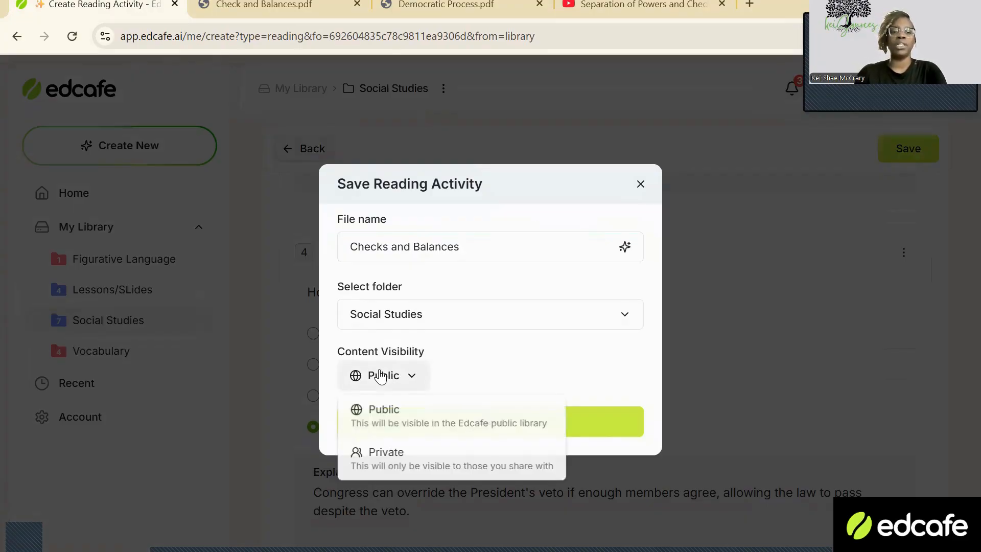
click(366, 451)
click(513, 423)
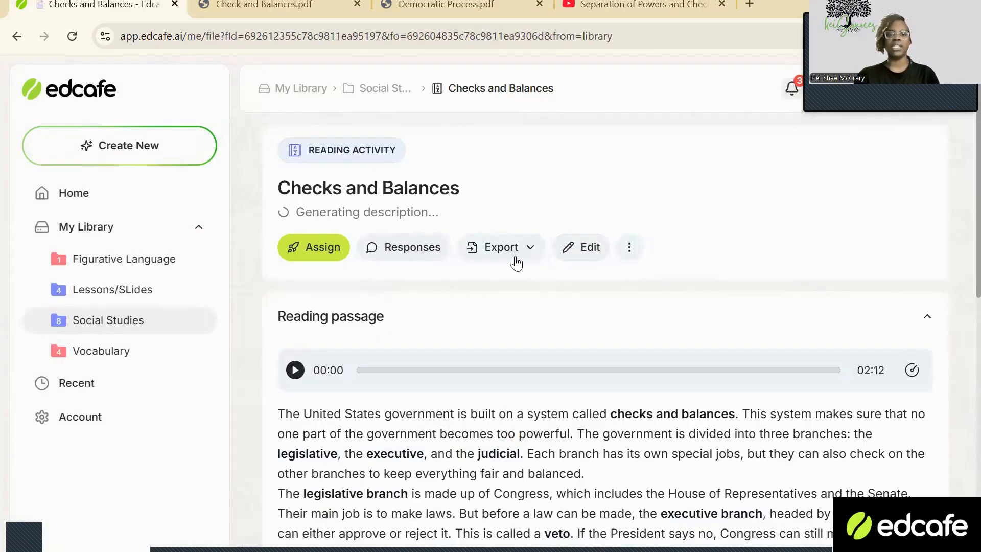
Export the saved "Checks and Balances" reading activity as a PDF.
click(514, 260)
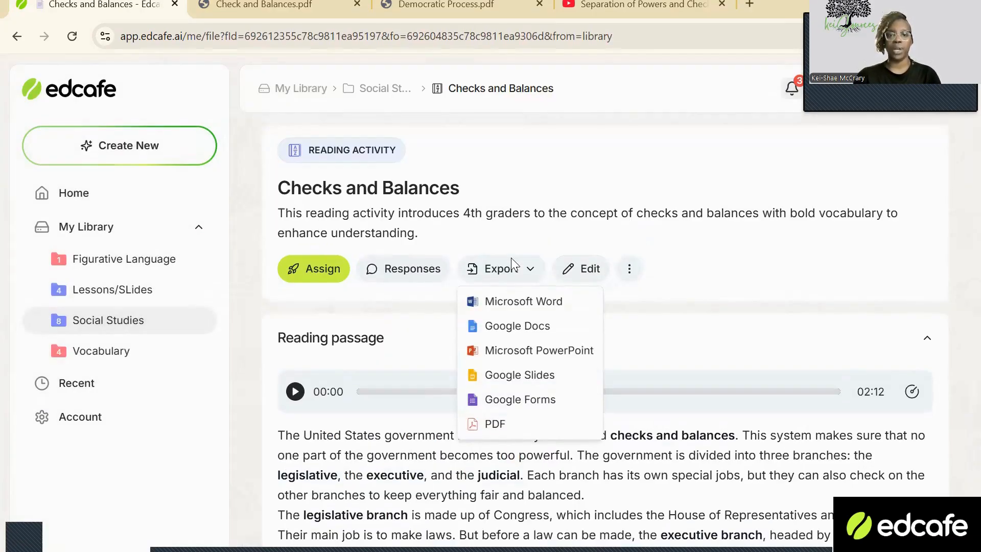
click(494, 428)
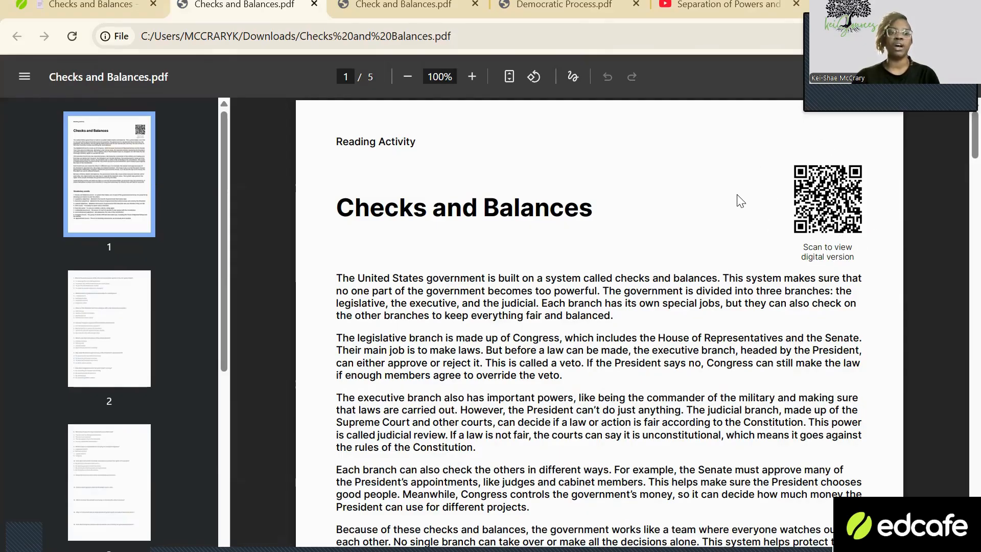
Review the exported Checks and Balances PDF, including its passage, vocabulary words, quiz questions and answer key.
scroll(499, 303, down, 10)
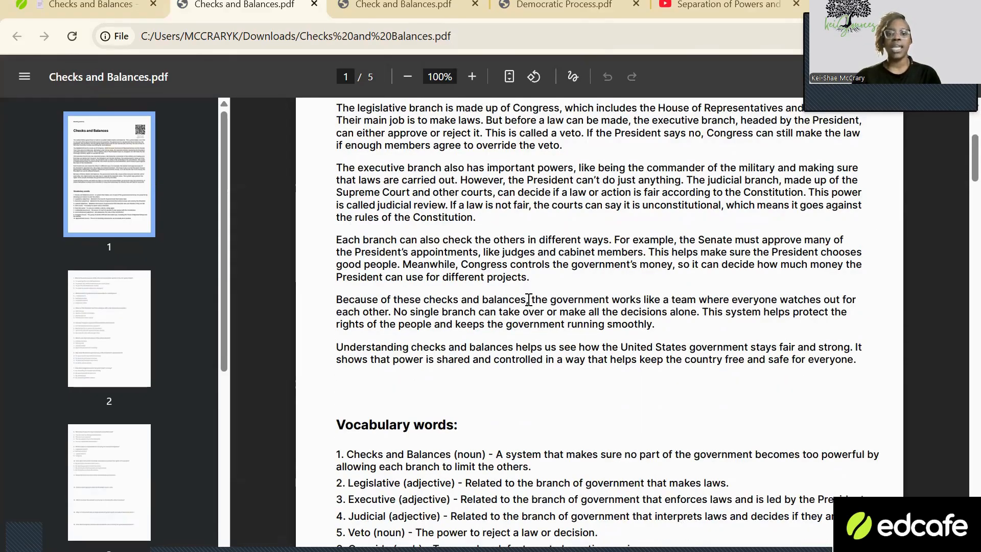
scroll(515, 296, up, 6)
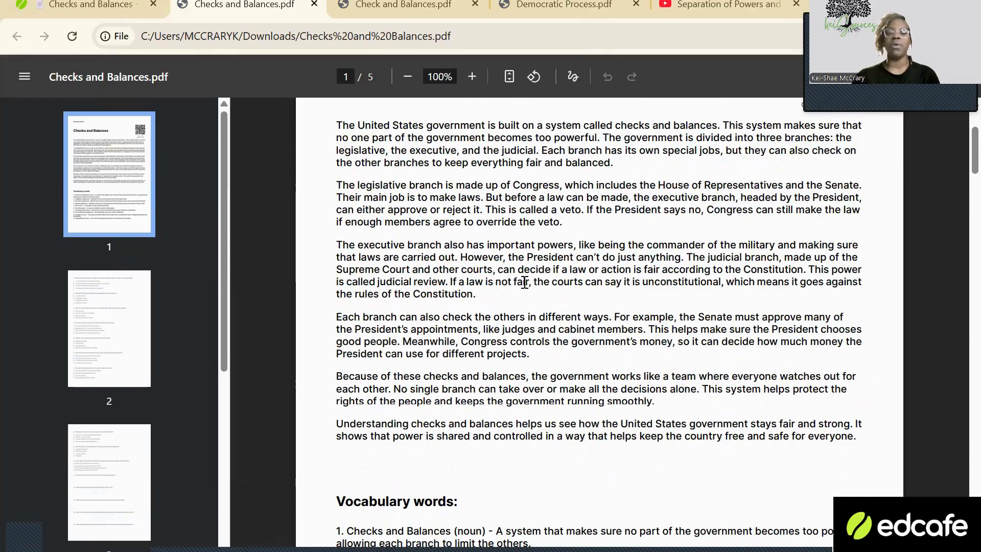
scroll(521, 295, down, 14)
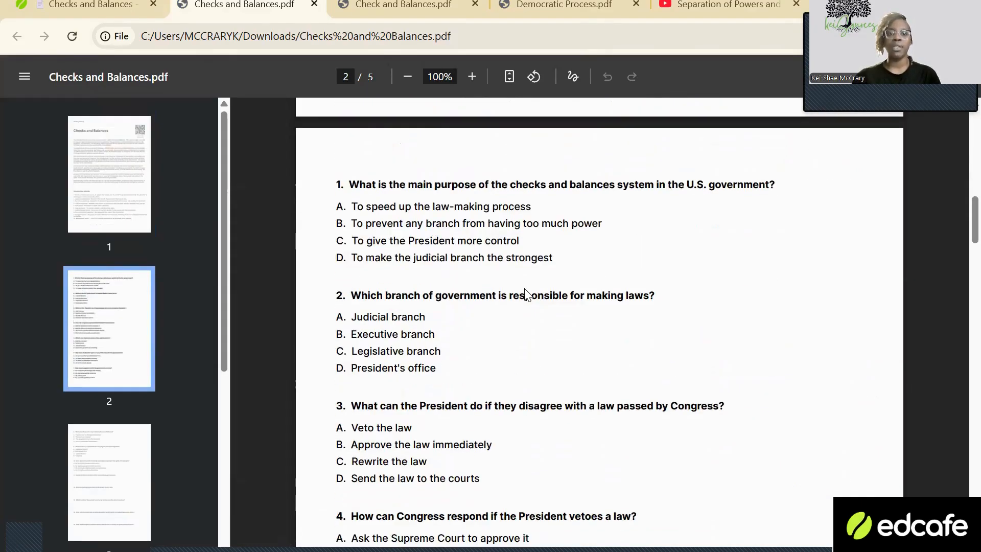
scroll(526, 295, down, 9)
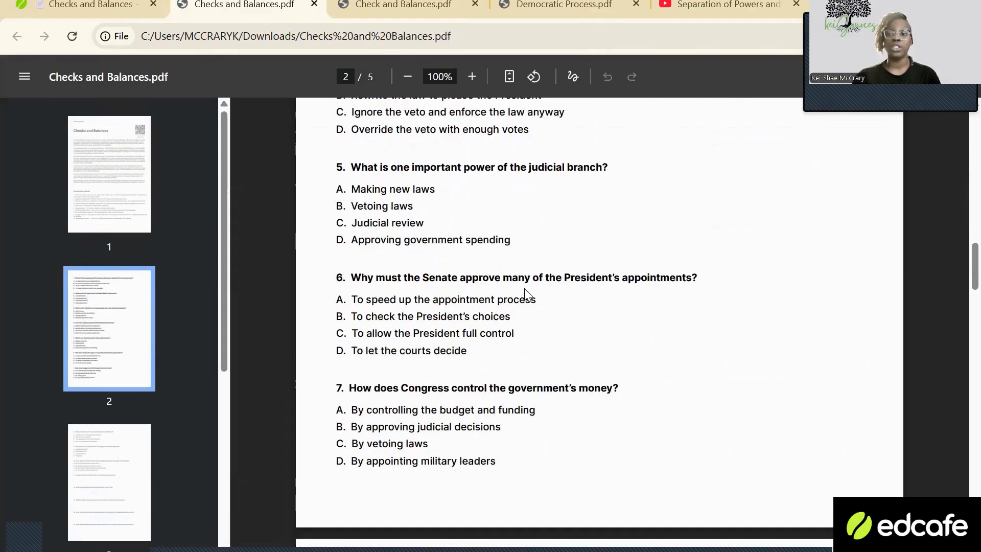
scroll(532, 289, down, 3)
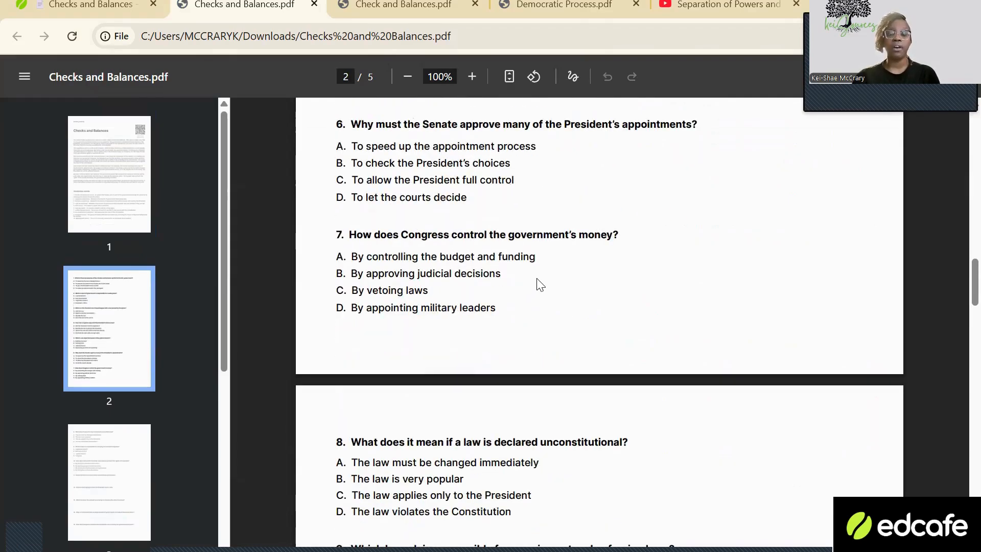
scroll(539, 284, down, 6)
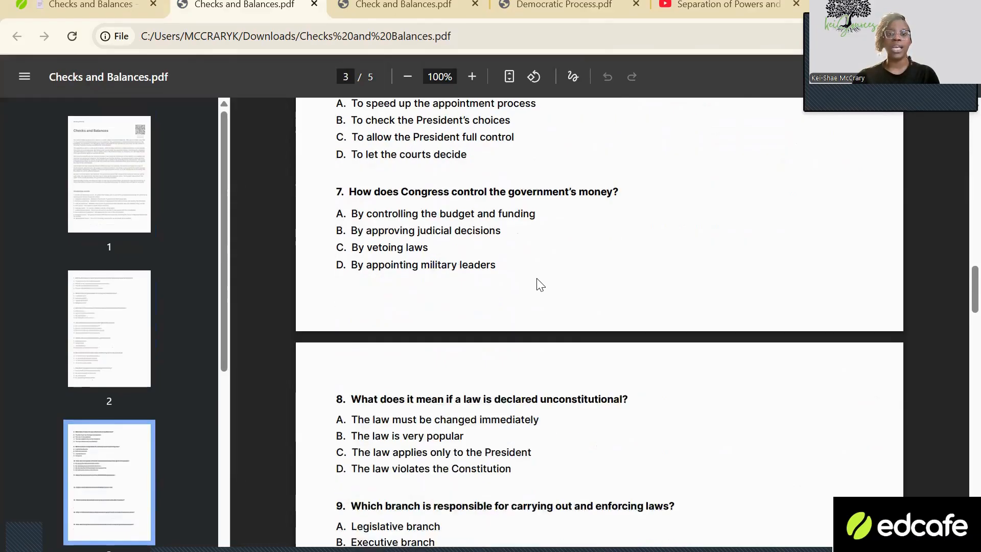
scroll(539, 284, down, 5)
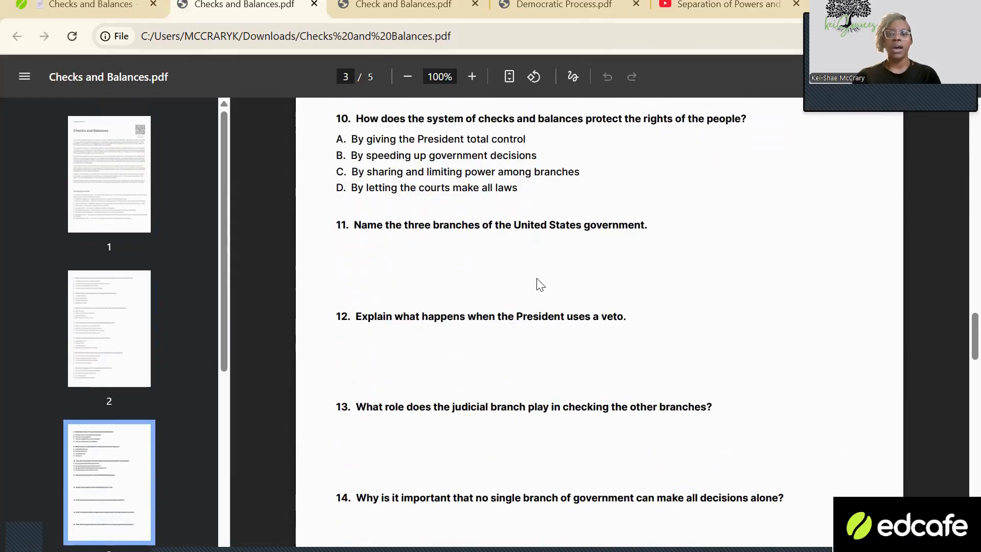
scroll(383, 288, down, 1)
scroll(386, 286, down, 11)
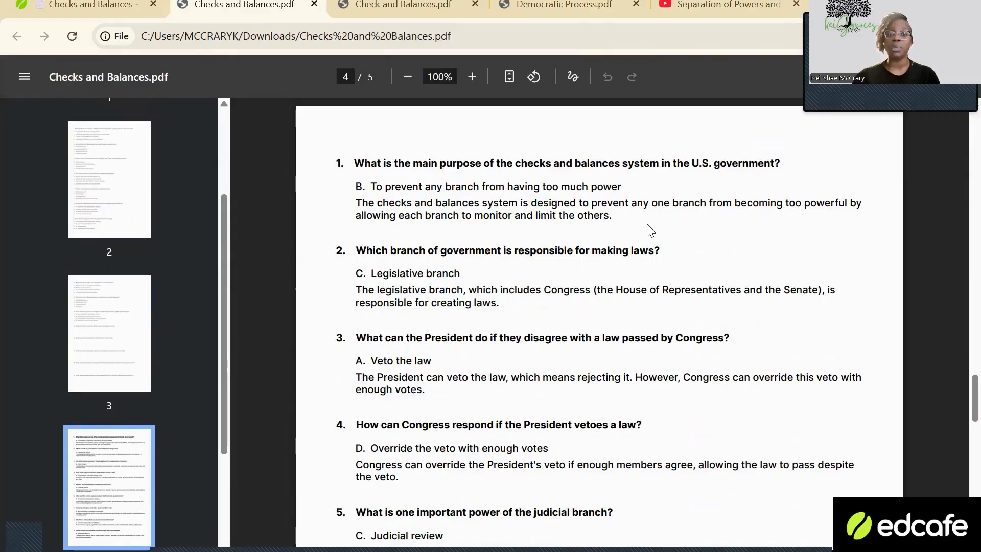
scroll(648, 230, down, 6)
scroll(648, 244, down, 18)
scroll(637, 256, up, 7)
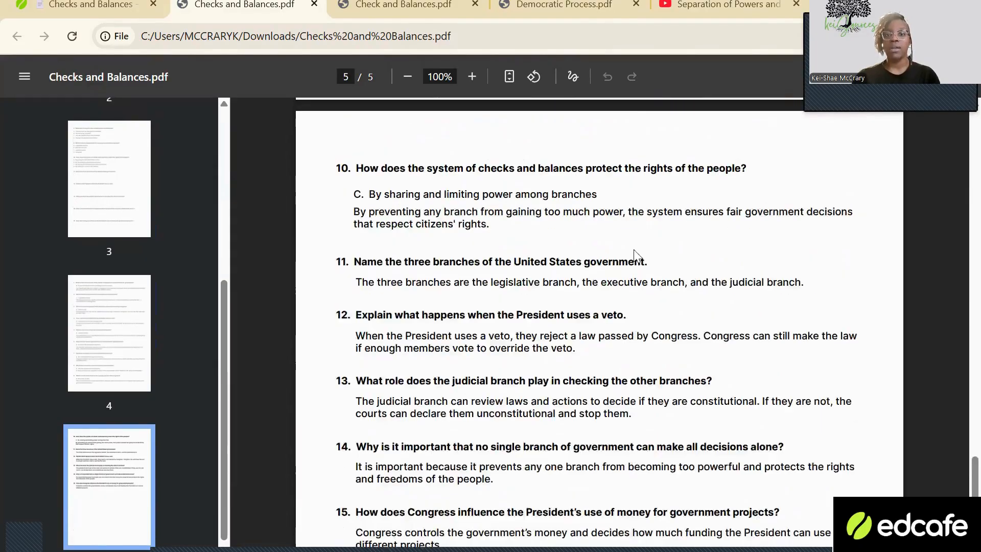
scroll(613, 211, up, 5)
scroll(602, 189, up, 13)
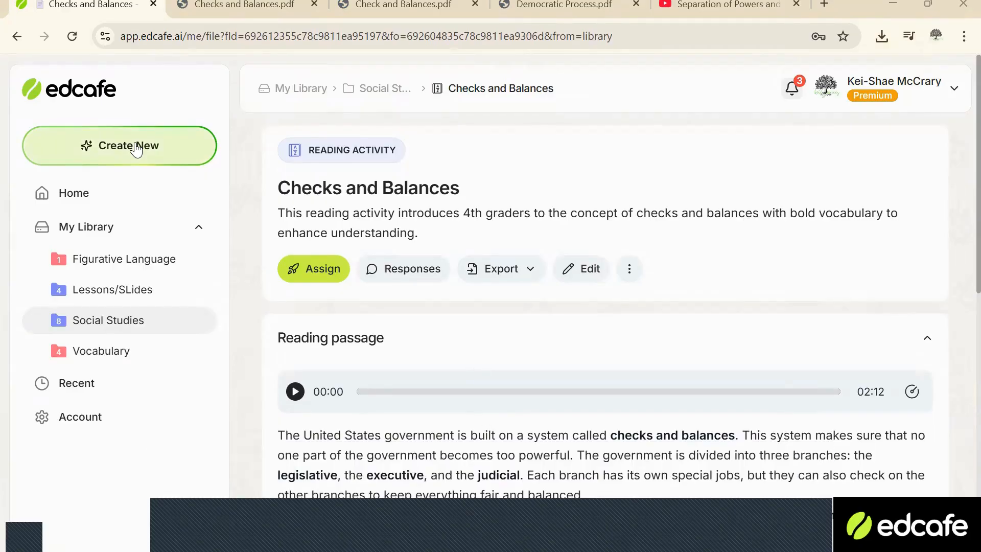
Switch to YouTube and copy the share link of the CrashCourse video on separation of powers and checks and balances.
click(725, 5)
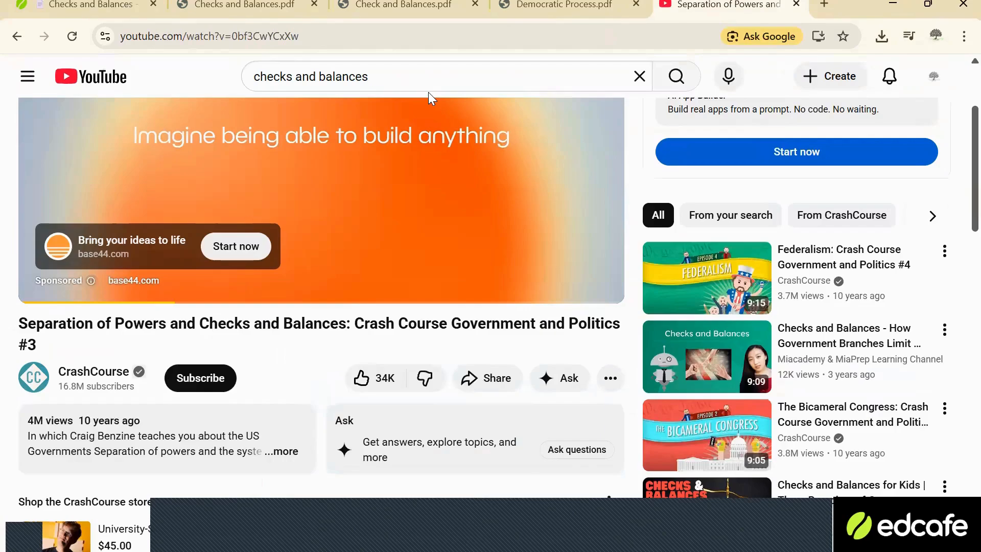
click(478, 379)
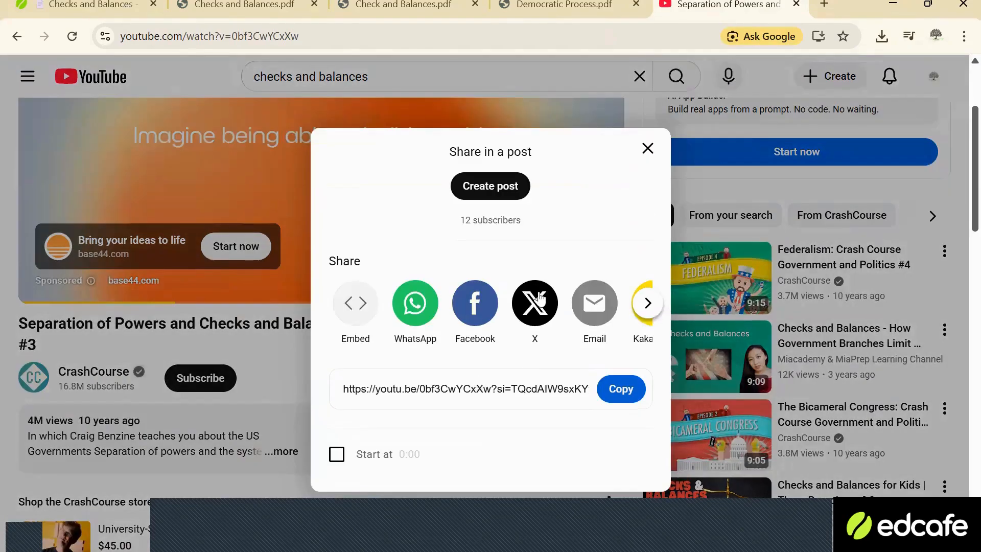
click(617, 388)
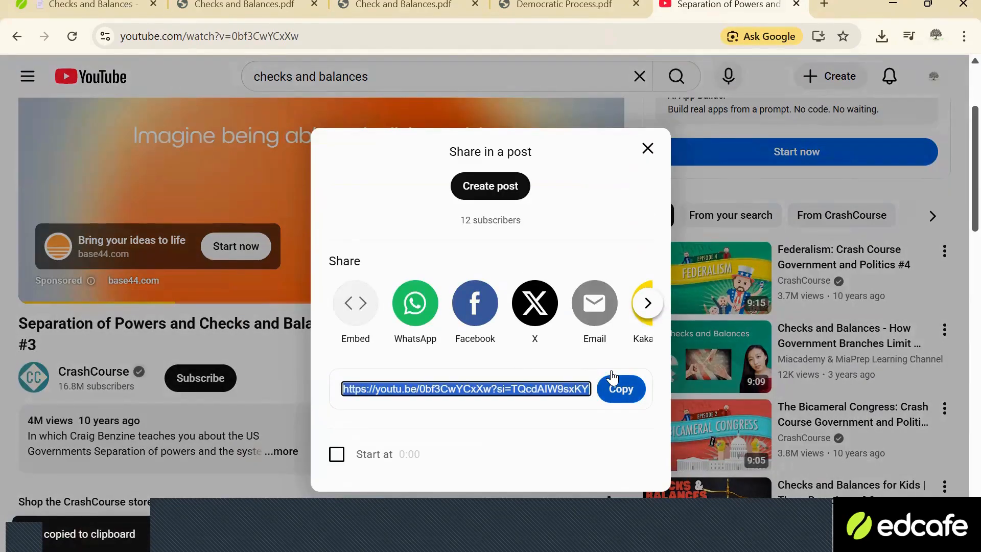
click(646, 149)
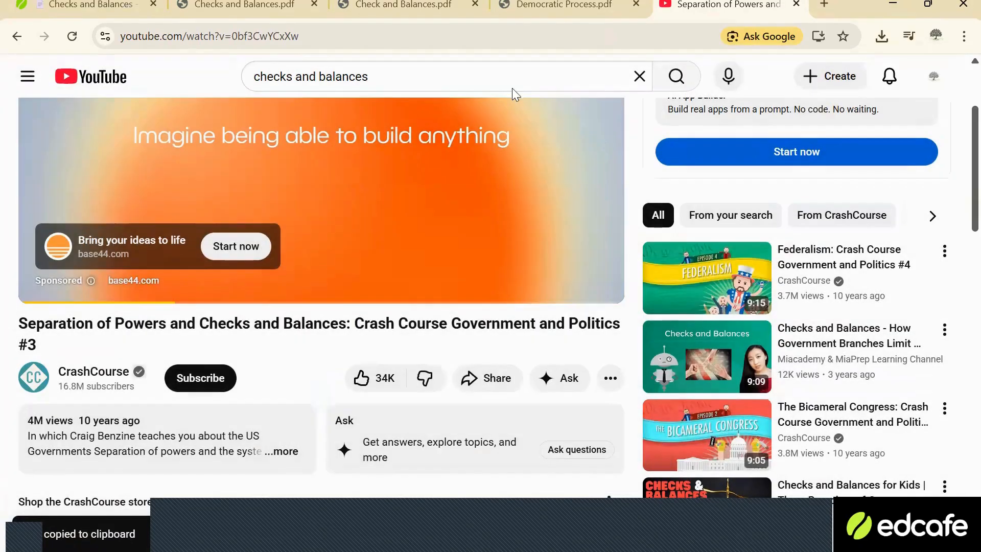
Return to Edcafe, start a new YouTube Quiz and load the CrashCourse video from the copied link.
click(71, 6)
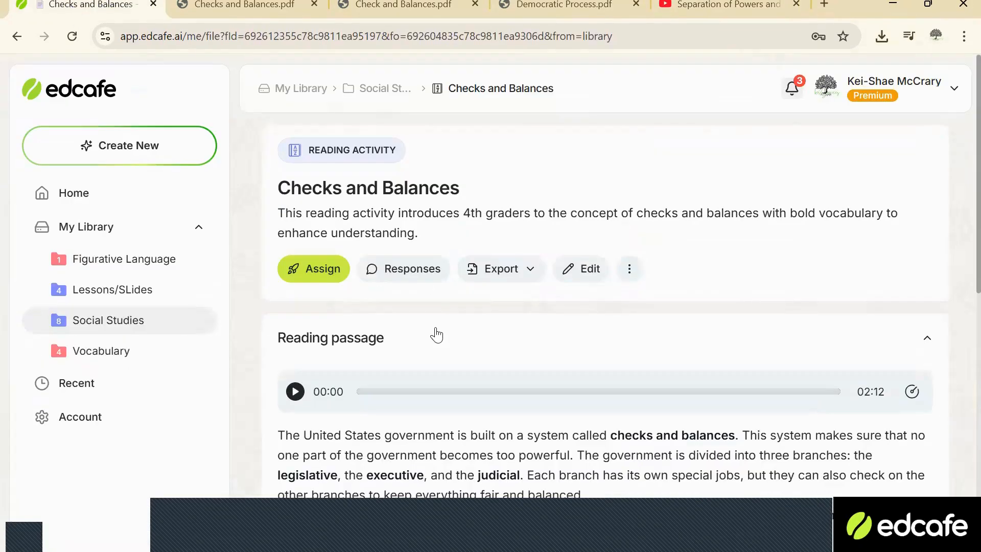
click(177, 154)
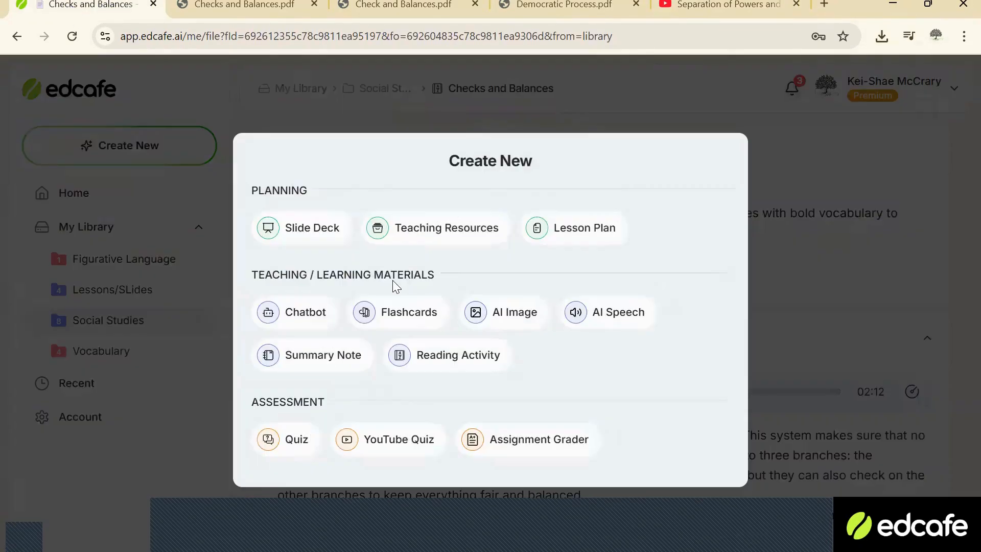
click(388, 444)
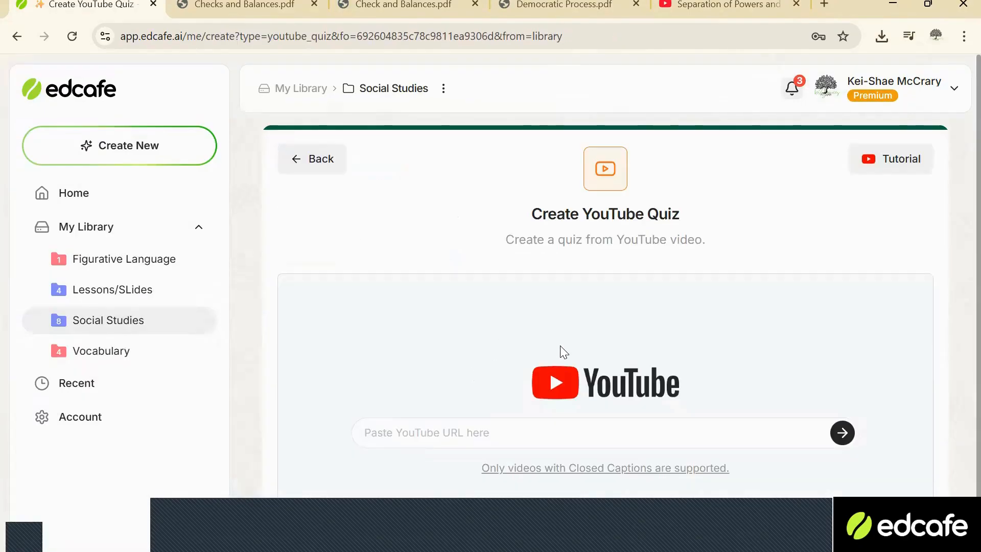
scroll(554, 352, down, 1)
click(464, 398)
right_click(465, 398)
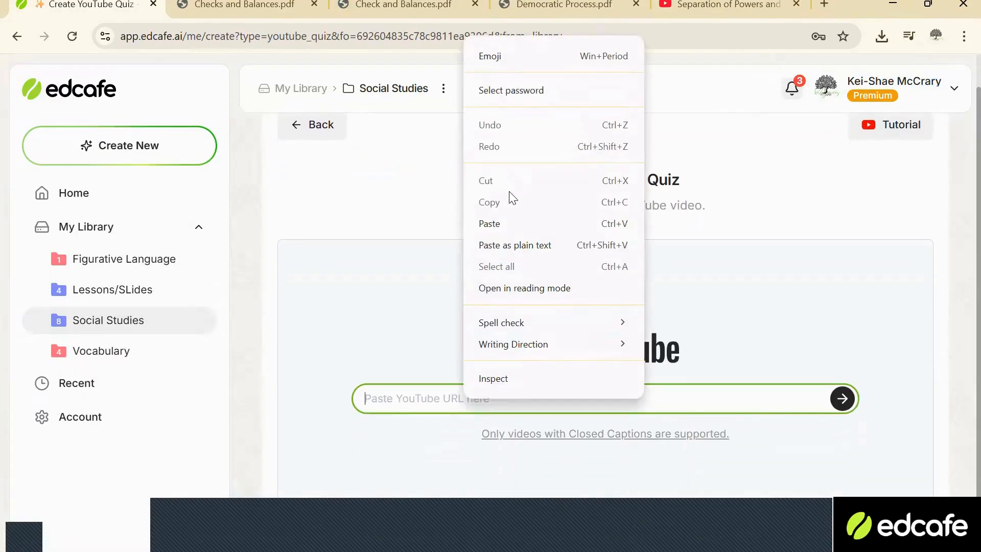
click(499, 224)
click(838, 403)
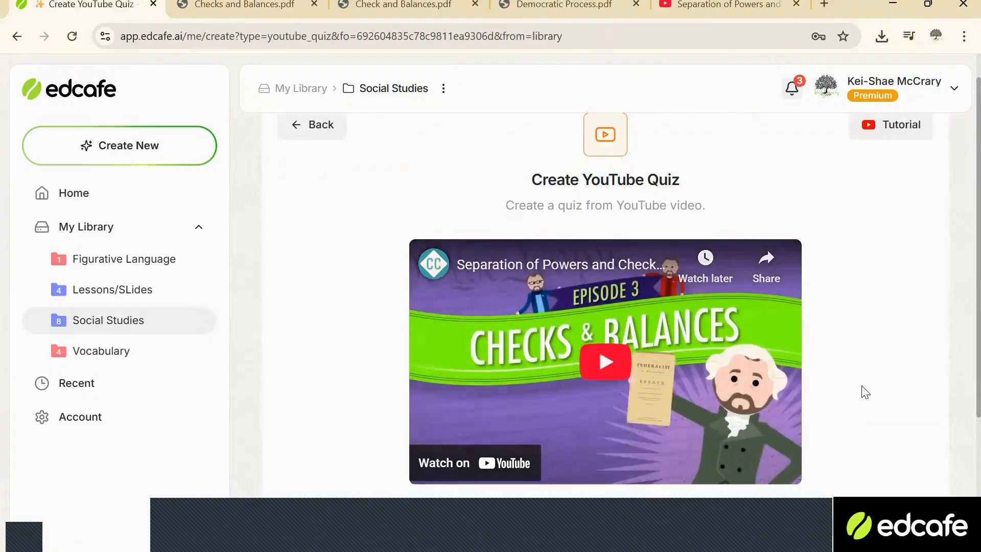
Generate the video quiz with Short Answer as the question type and 5 questions.
scroll(861, 403, down, 5)
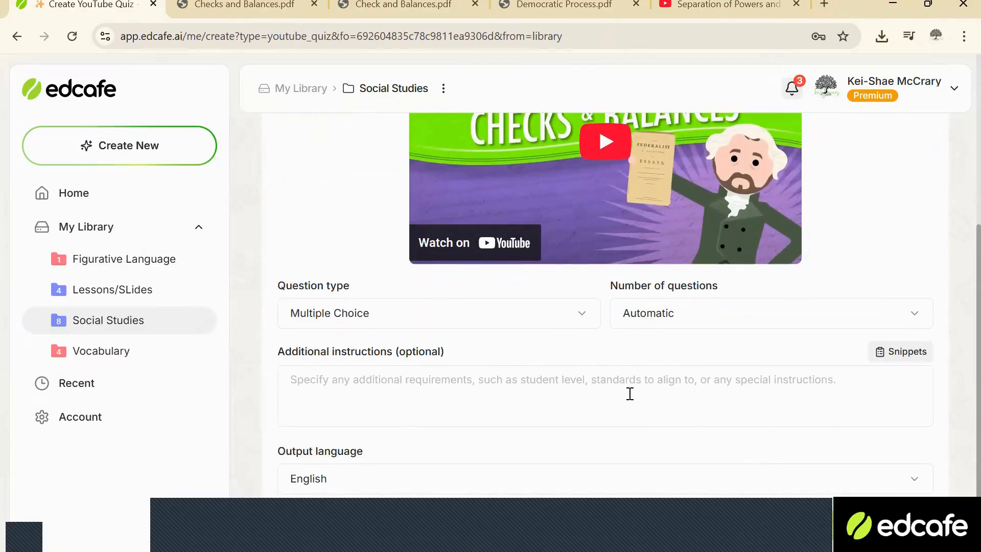
click(689, 323)
click(671, 395)
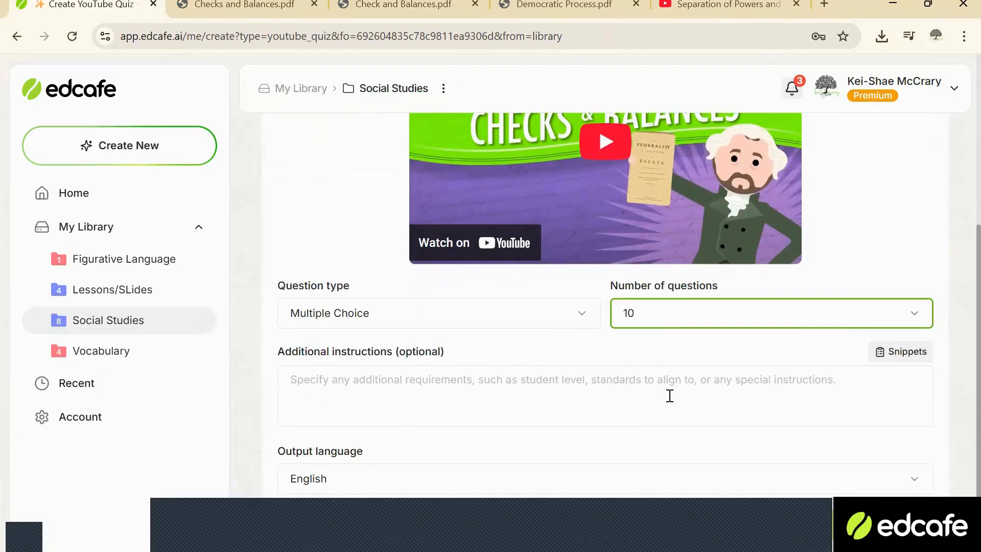
click(462, 324)
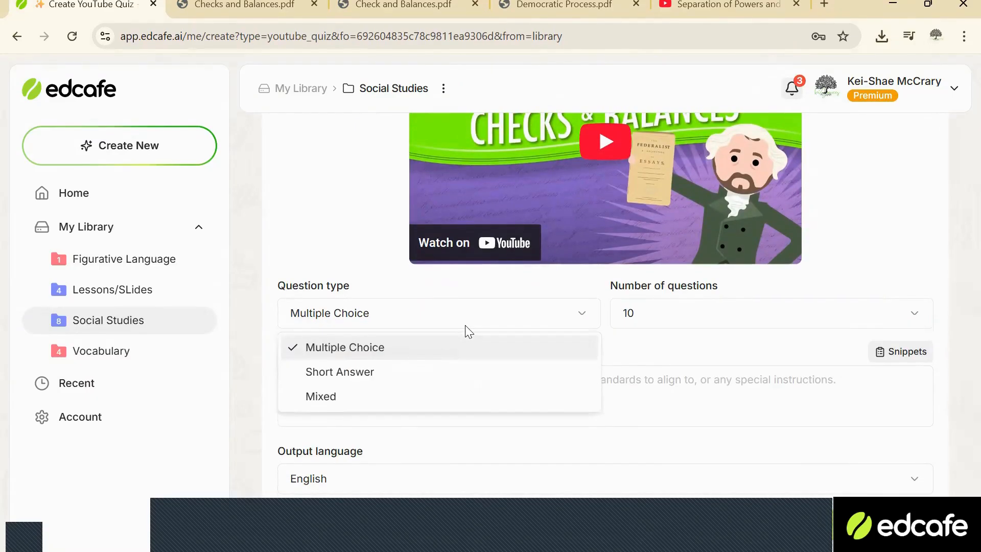
click(443, 373)
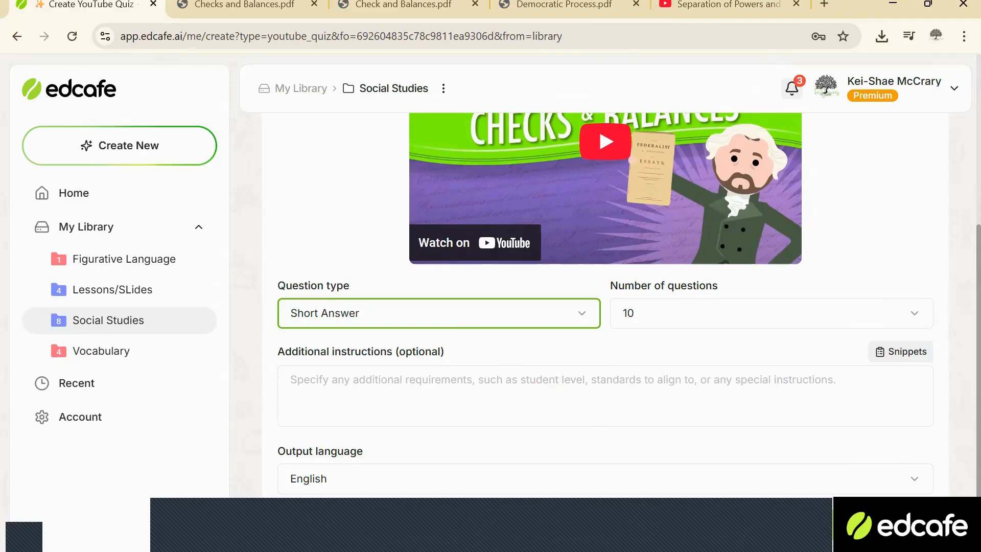
click(863, 324)
click(702, 375)
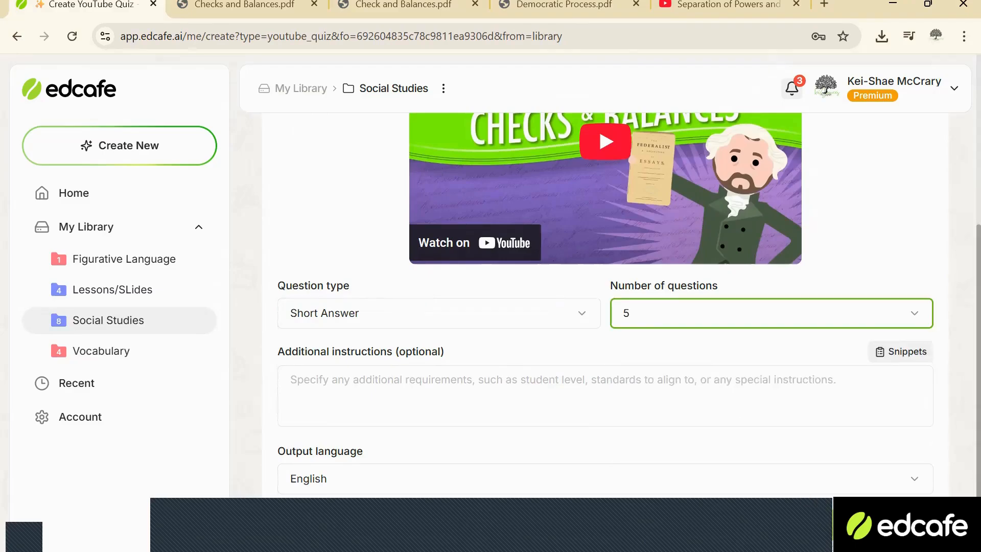
click(833, 525)
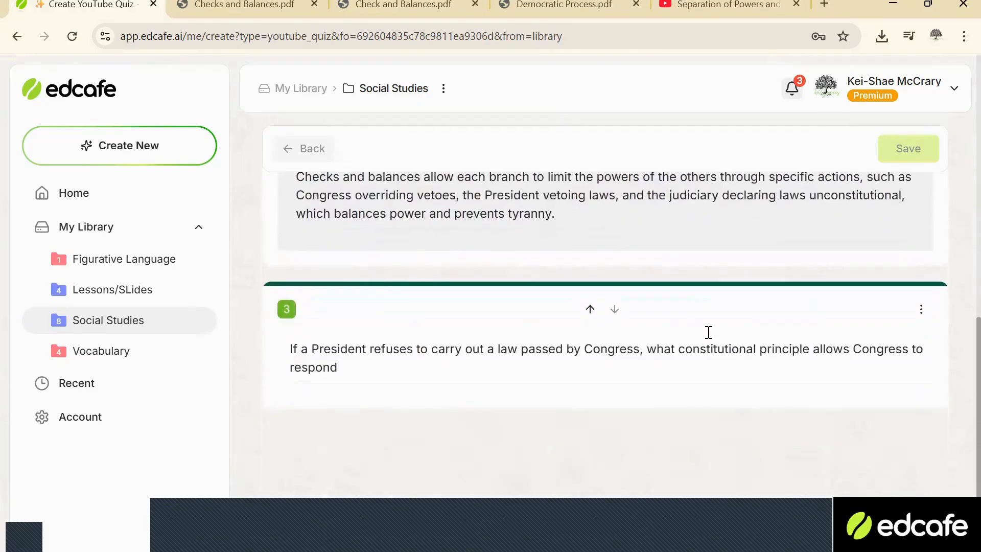
Save the generated video quiz as "Checks and Balances Video Activity" in the Social Studies folder.
scroll(707, 332, up, 5)
scroll(707, 337, up, 6)
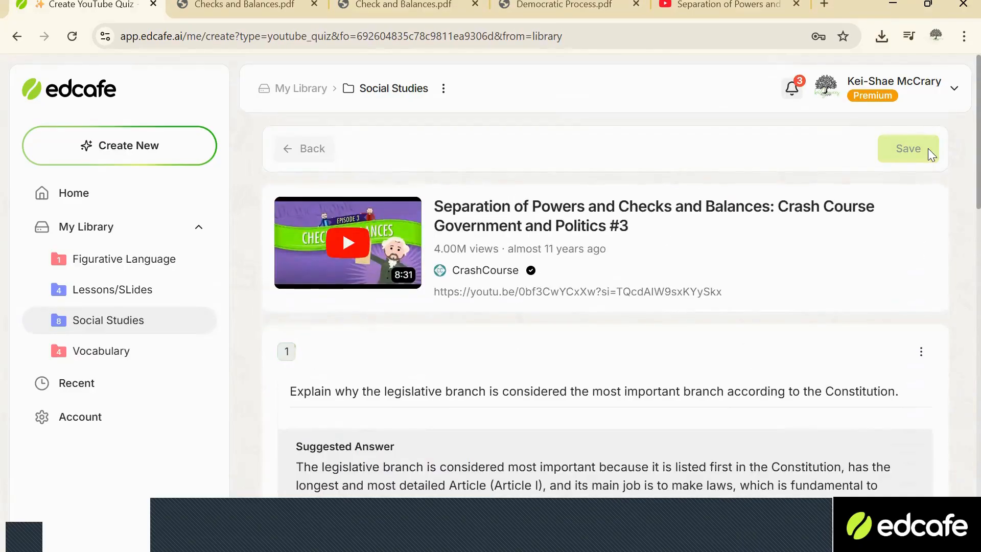
click(900, 157)
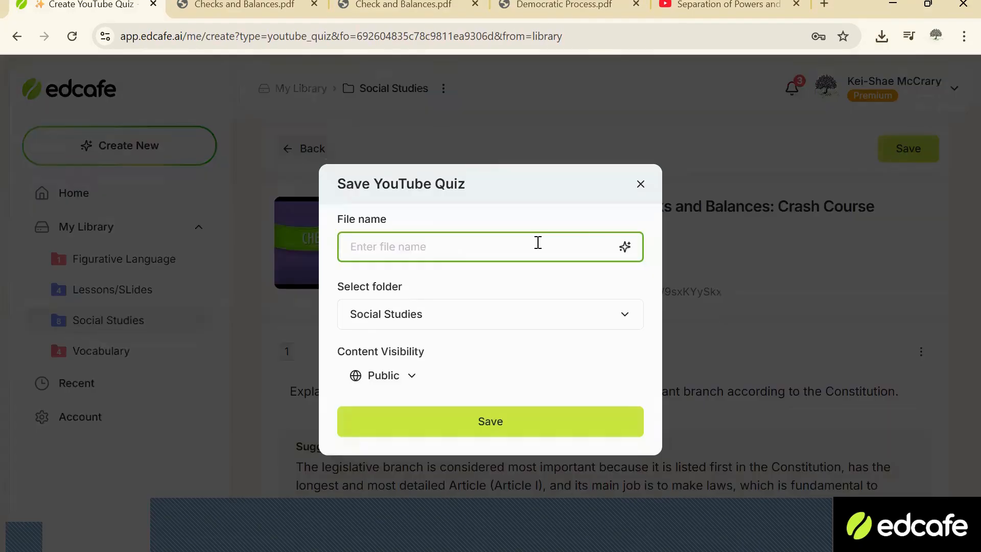
key(ctrl+v)
click(415, 422)
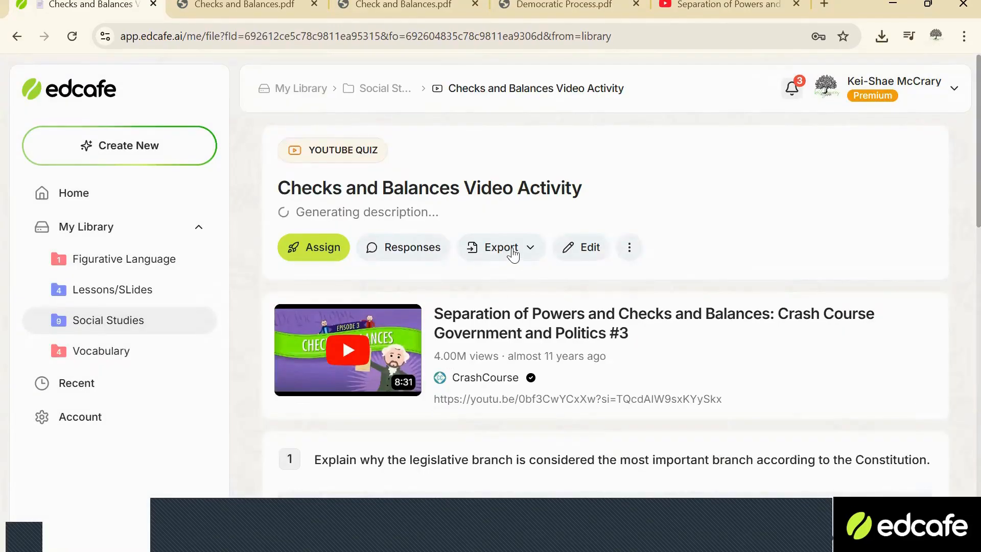
Check the saved video quiz's additional actions and export formats, and open its assignment options.
click(620, 250)
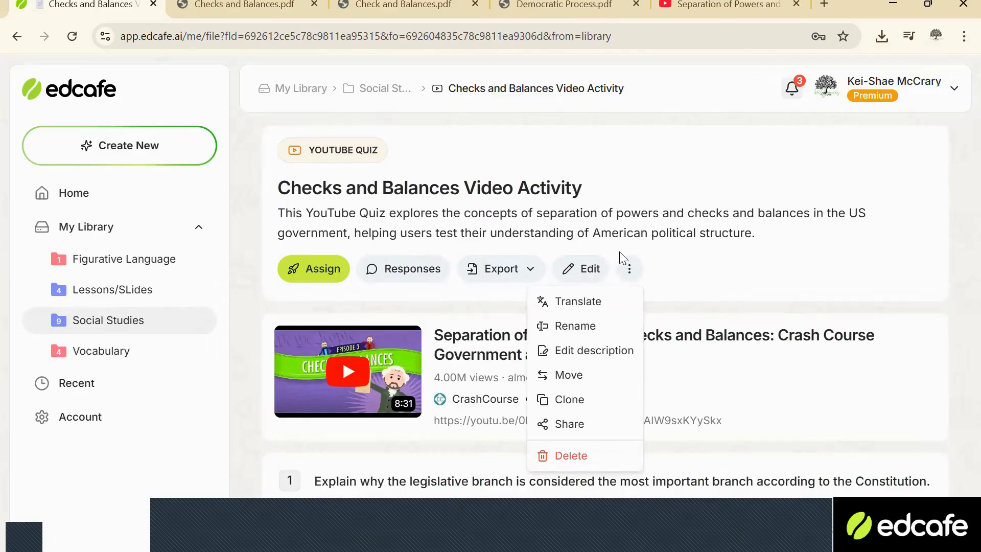
click(485, 270)
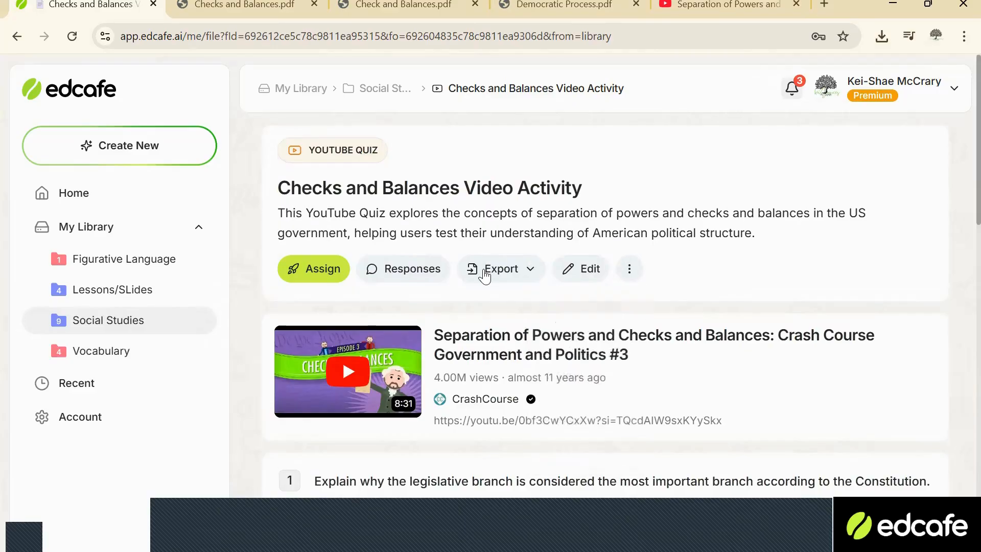
click(486, 273)
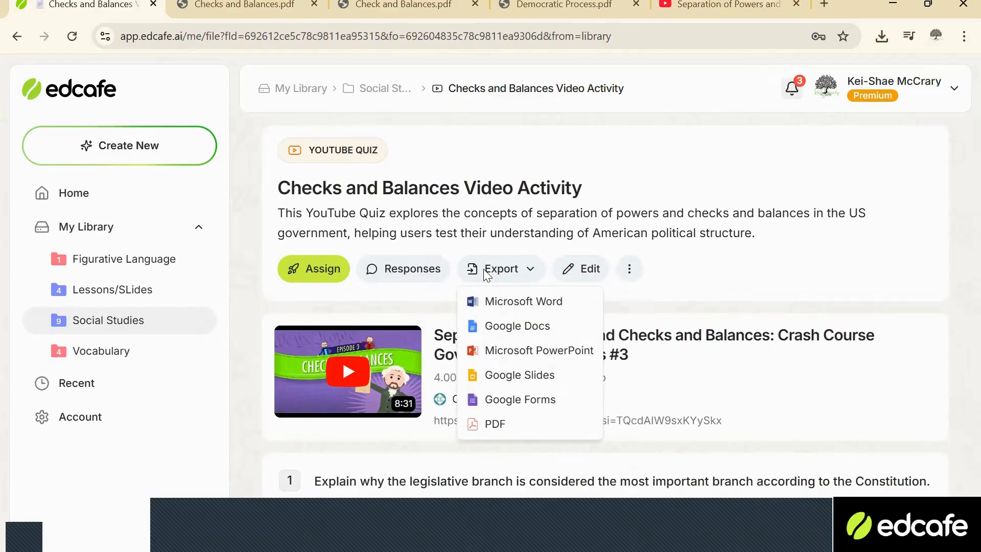
click(310, 266)
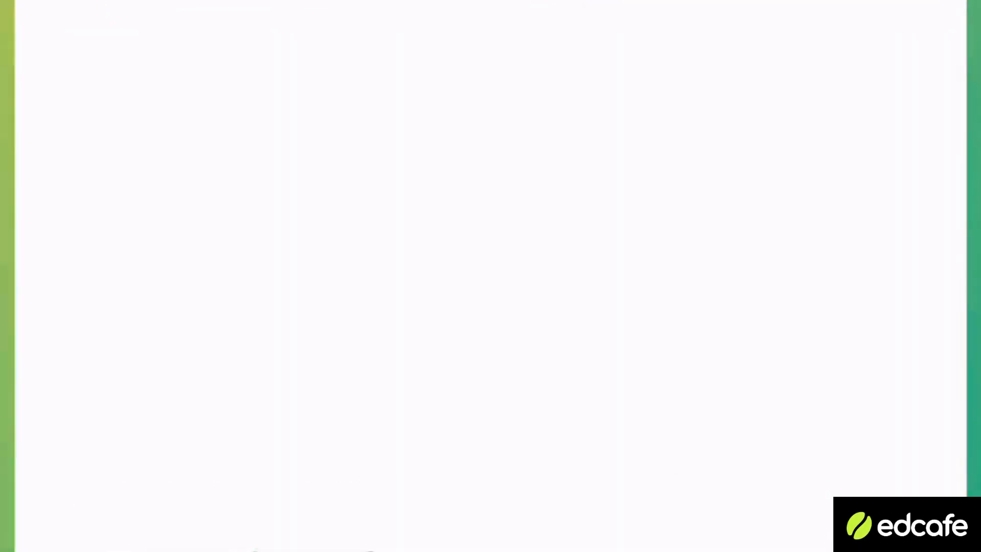
Fill in the first four short-answer questions of the student video quiz with placeholder text such as "Heheheh", "Bebebbebe" and "Benebbebe".
scroll(490, 276, down, 15)
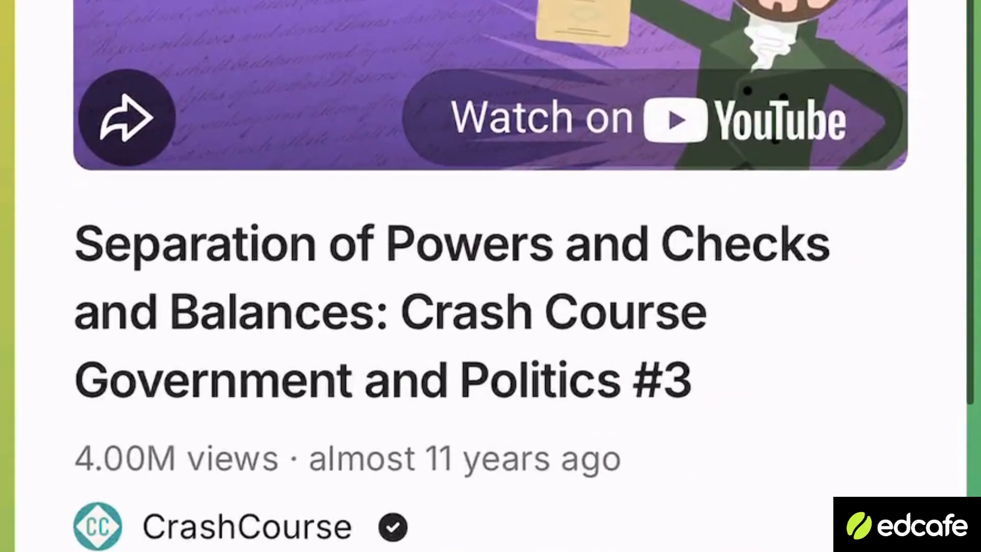
click(278, 454)
text(e)
scroll(491, 205, down, 8)
click(278, 19)
text(e)
scroll(490, 204, down, 8)
click(278, 80)
text(e)
scroll(491, 205, down, 8)
click(278, 8)
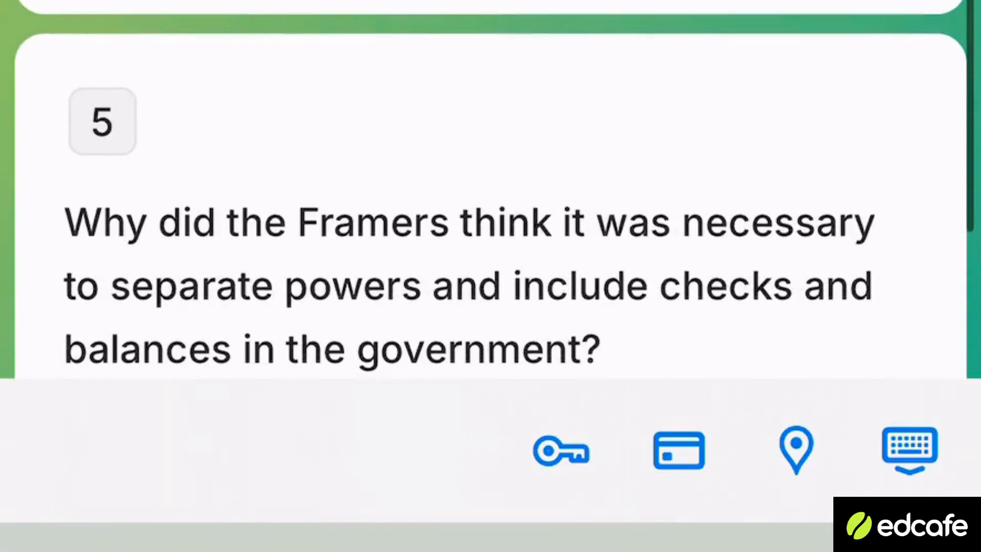
text(ee)
Try to submit the video quiz with question 5 left unanswered.
scroll(491, 205, down, 10)
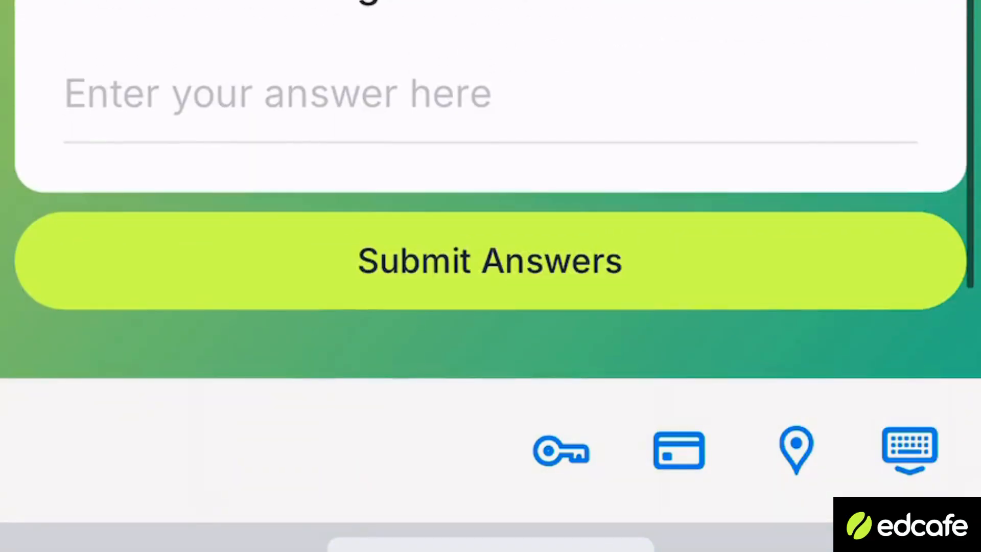
click(490, 261)
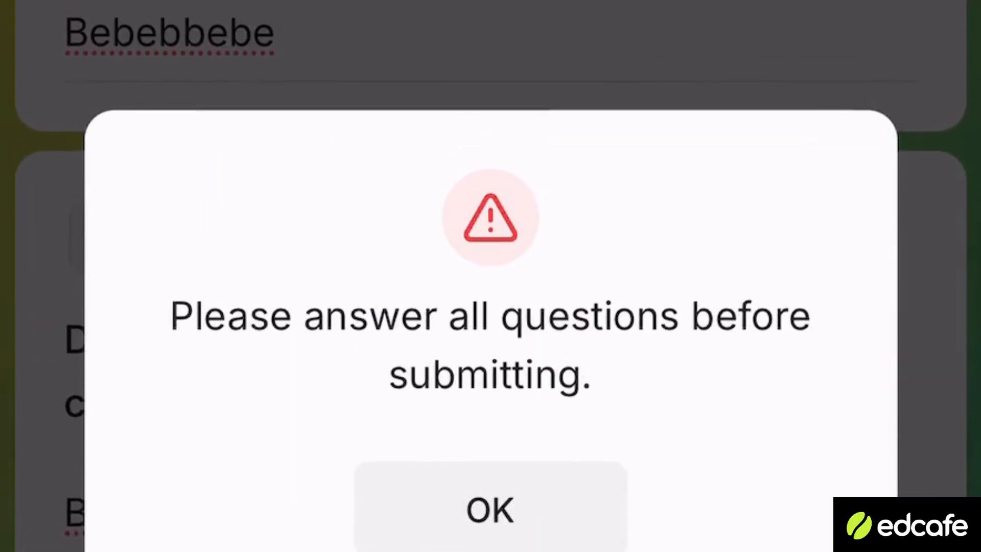
click(490, 509)
Answer question 5 about why the Framers separated powers with placeholder text "Sjskjssjajsn" and submit the quiz answers.
scroll(490, 276, down, 3)
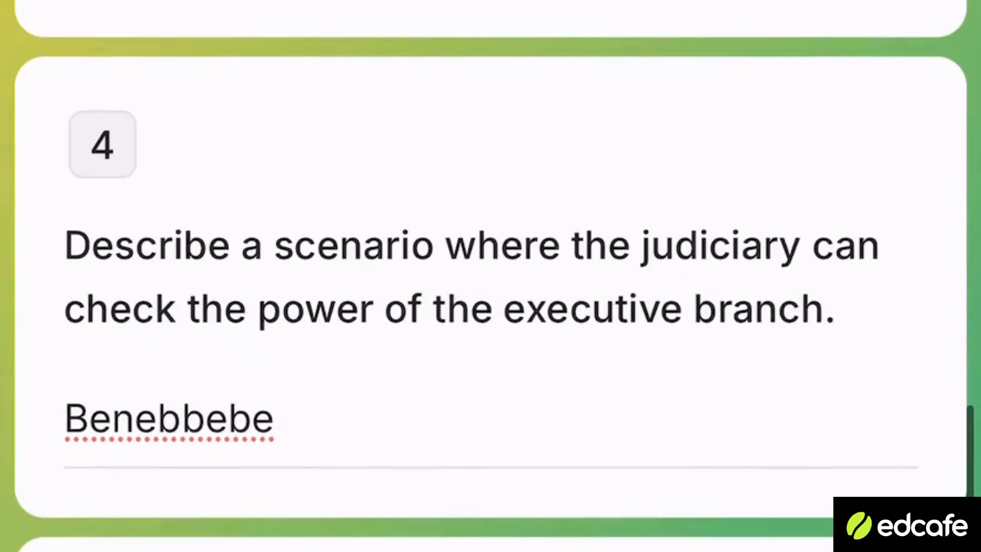
click(490, 161)
text(Sjskjssjajsn)
click(491, 261)
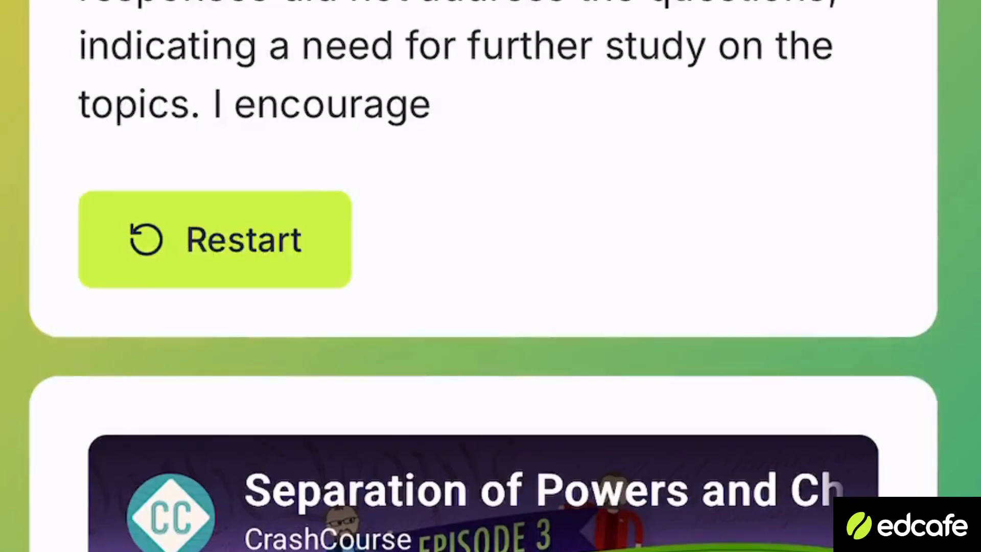
Review the submitted quiz's overall feedback and the AI feedback and suggested answer for each question.
scroll(490, 276, down, 20)
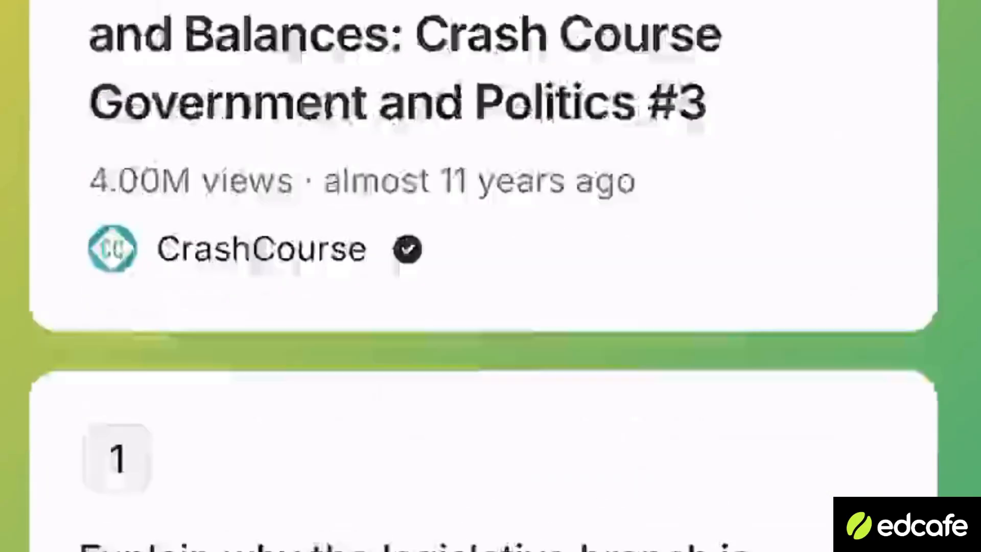
scroll(491, 276, up, 10)
scroll(491, 276, down, 20)
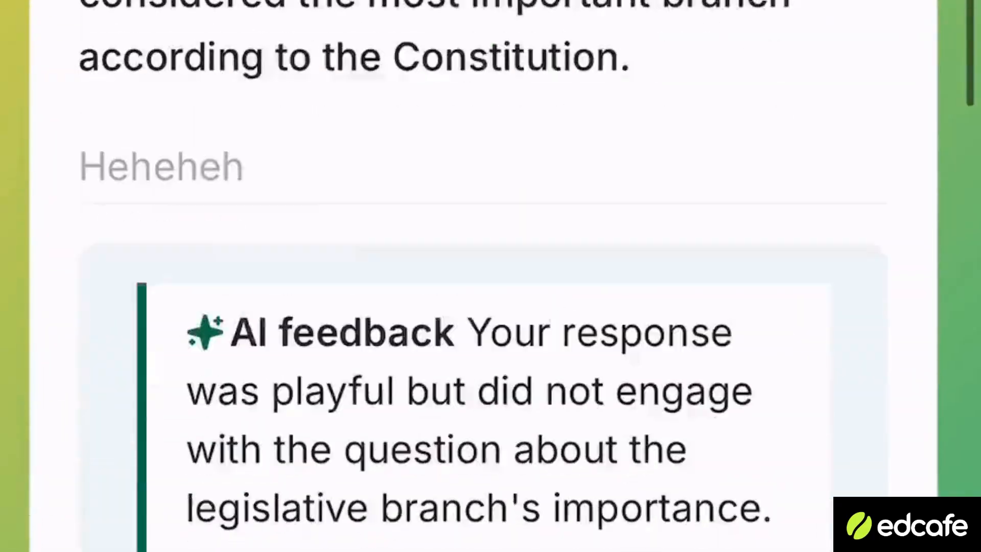
scroll(490, 275, up, 3)
scroll(490, 276, up, 2)
scroll(490, 276, down, 15)
scroll(491, 276, down, 10)
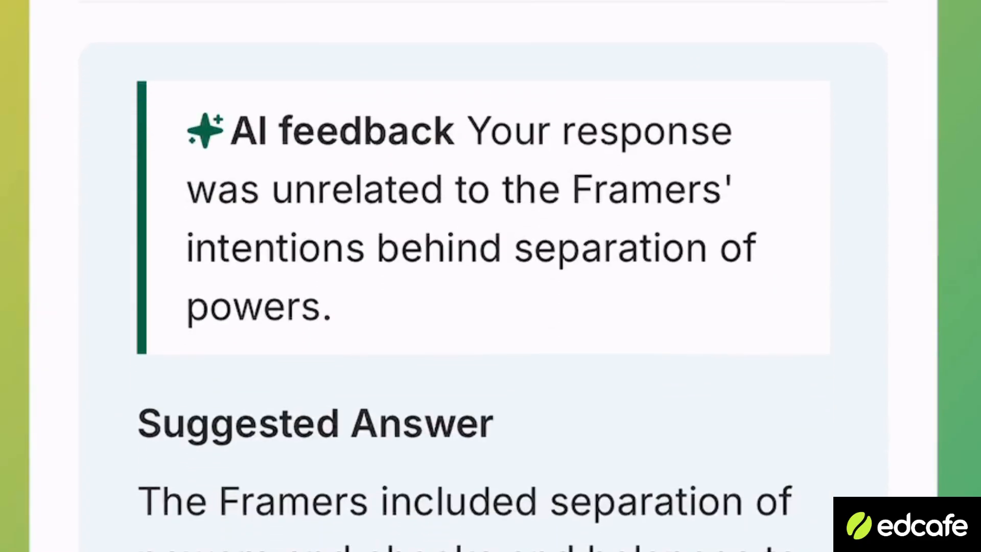
Return to the start of the results, restart the video quiz and look over its introduction and blank first question.
scroll(490, 276, up, 15)
scroll(490, 276, up, 20)
scroll(491, 276, up, 10)
scroll(483, 276, up, 1)
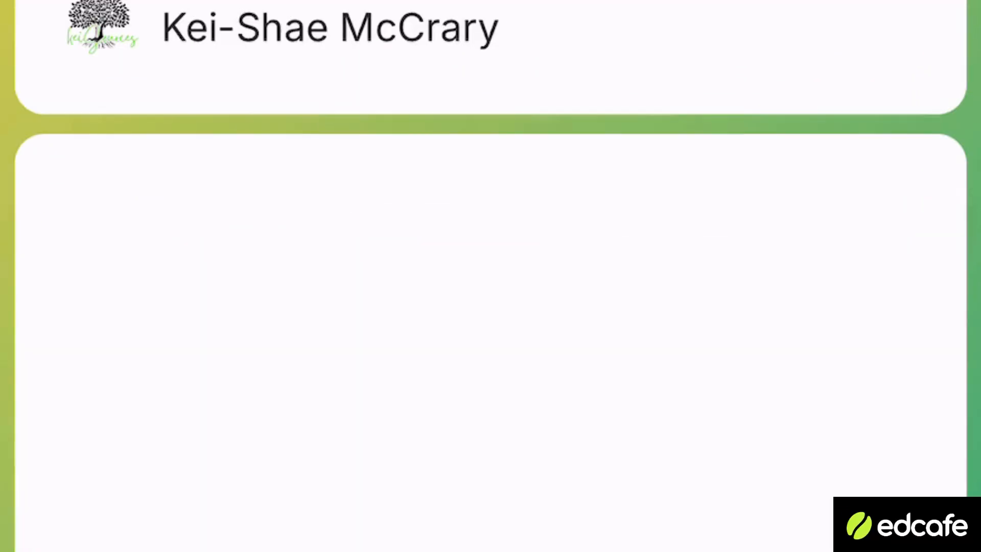
scroll(491, 275, down, 10)
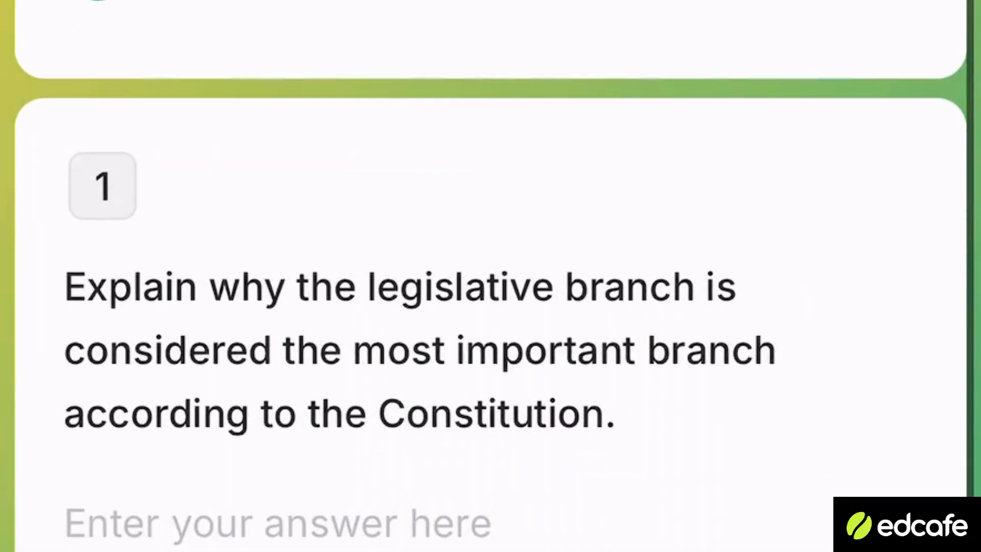
scroll(491, 275, up, 10)
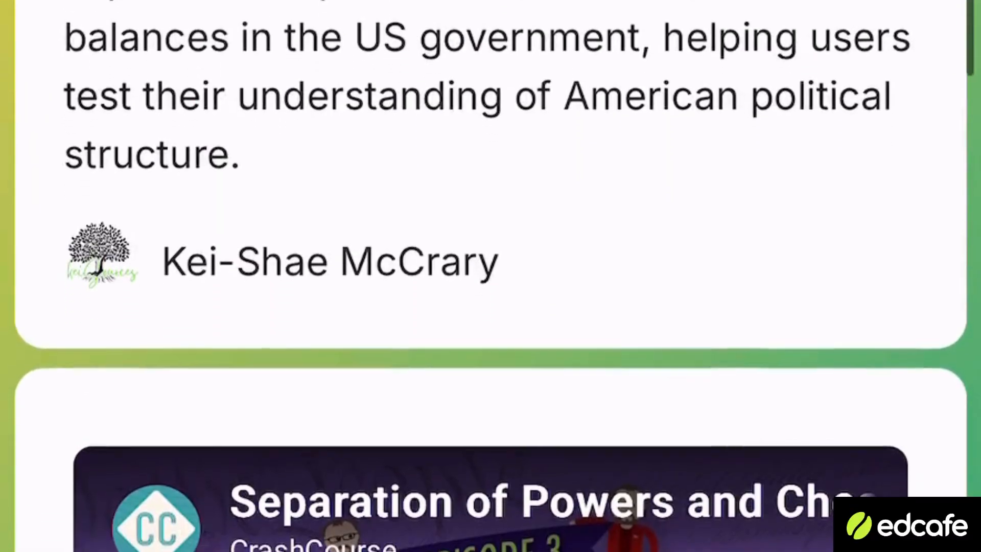